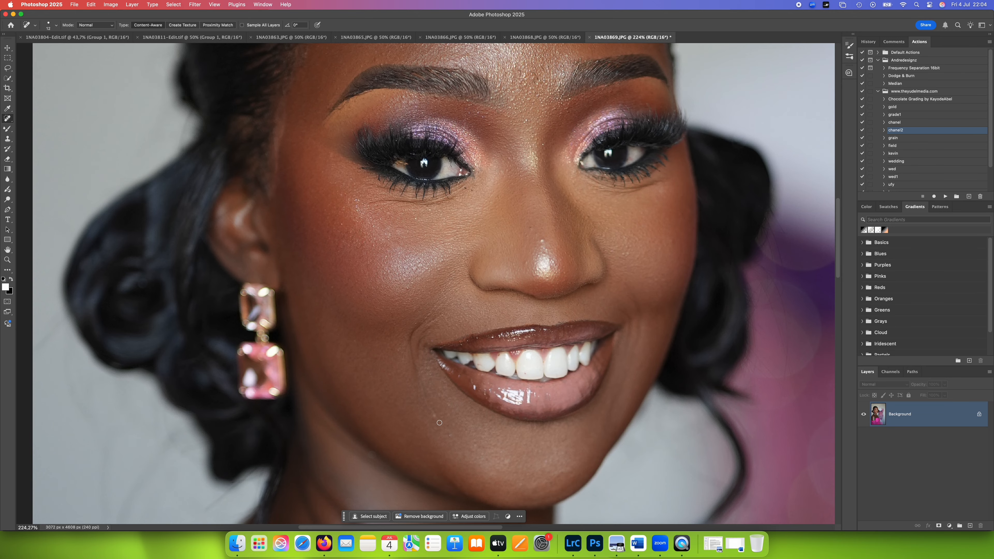
Step: Remove the small blemishes on both cheeks with the Spot Healing Brush
scroll(513, 332, up, 5)
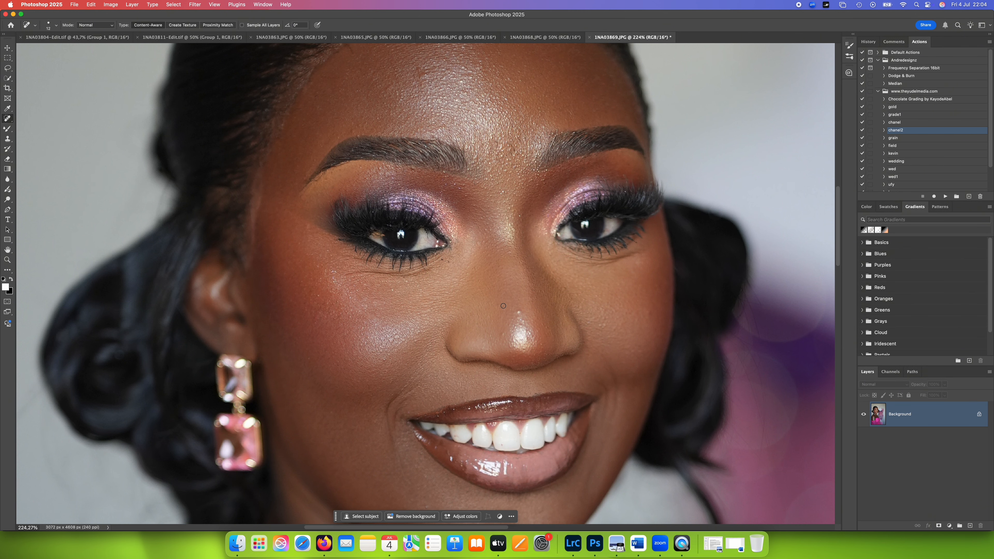
click(600, 326)
click(375, 304)
click(374, 315)
scroll(461, 181, up, 5)
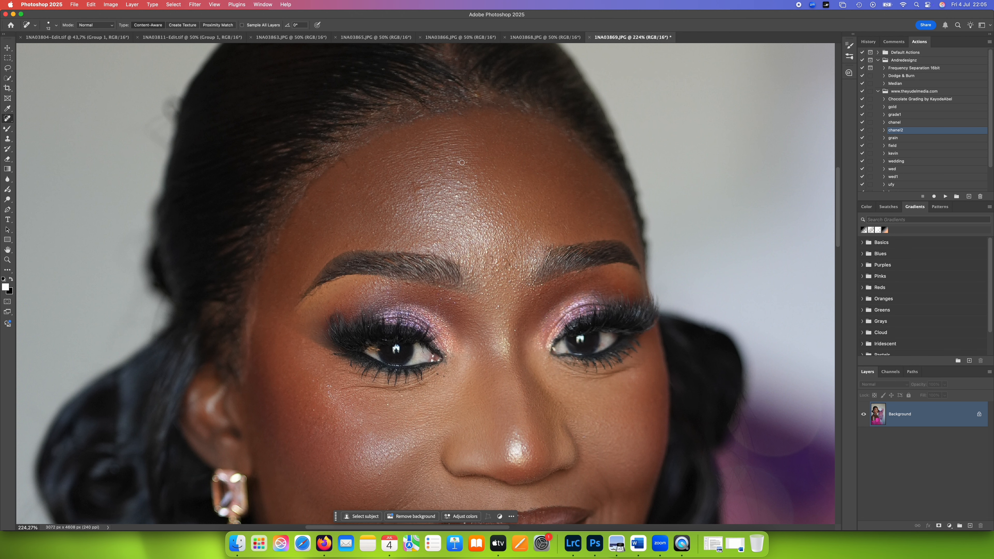
Step: Run the Frequency Separation 16bit action with a Gaussian Blur radius of 10.1 pixels
scroll(471, 235, down, 10)
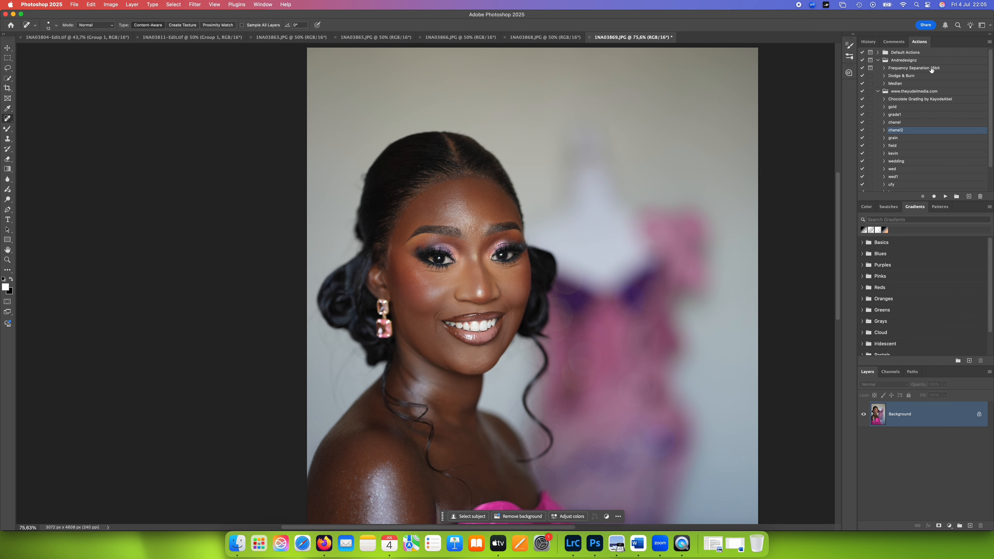
click(932, 68)
click(946, 196)
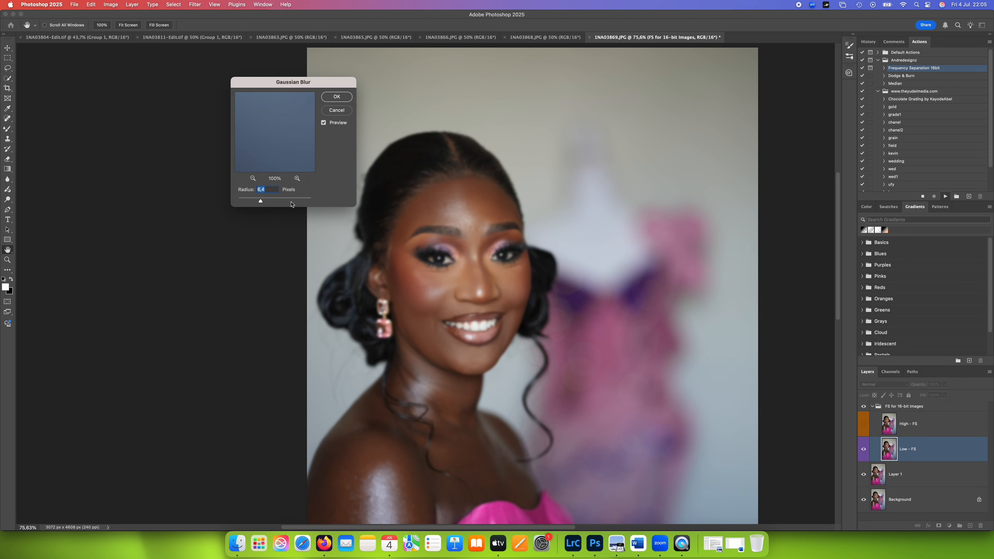
drag(266, 201, 269, 201)
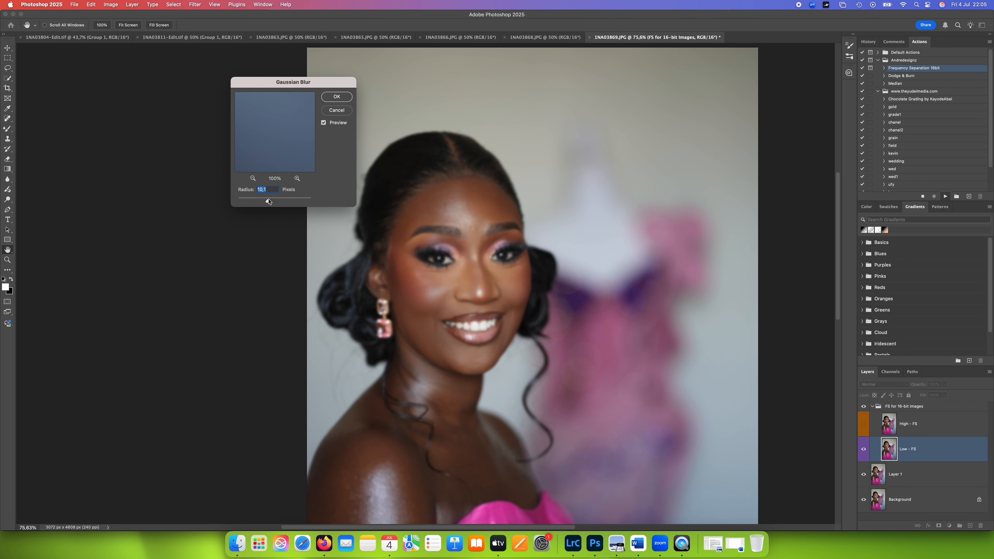
click(336, 98)
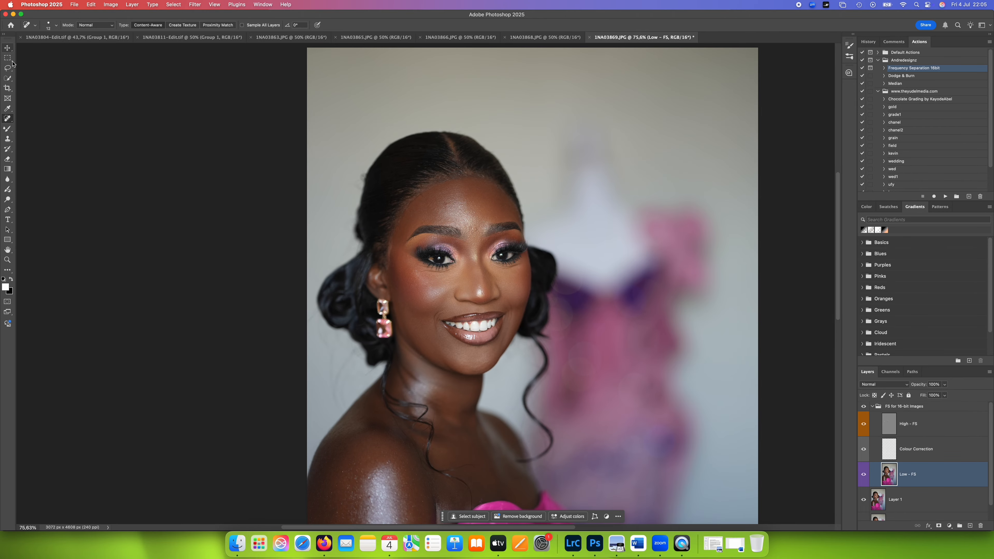
Step: Collapse the FS for 16-bit images group and run the Dodge & Burn action above it
click(7, 128)
scroll(427, 283, up, 3)
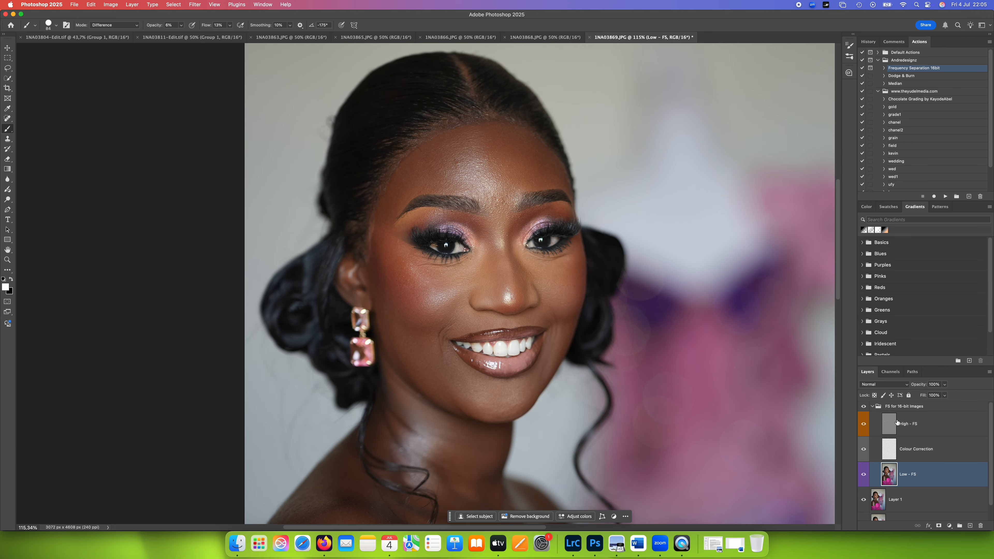
click(872, 407)
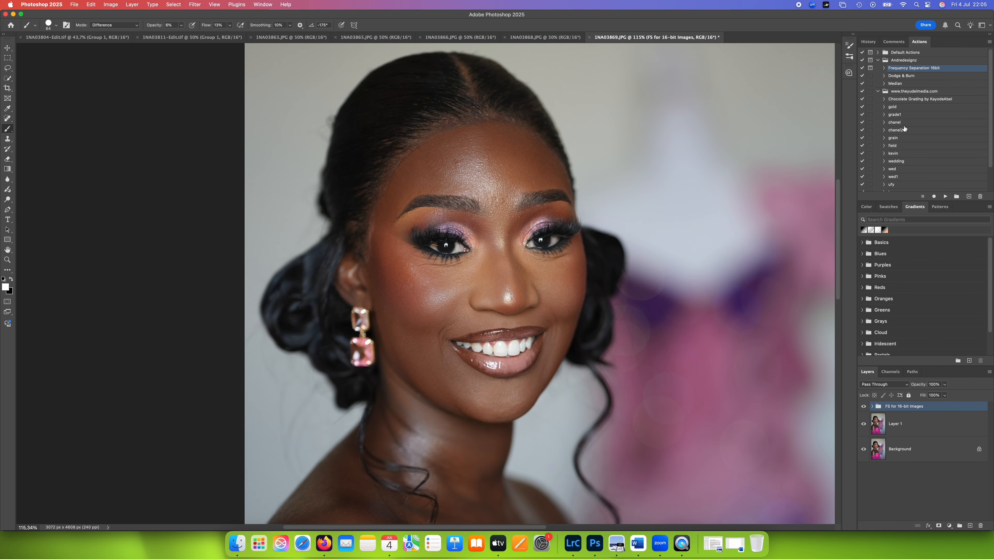
click(912, 77)
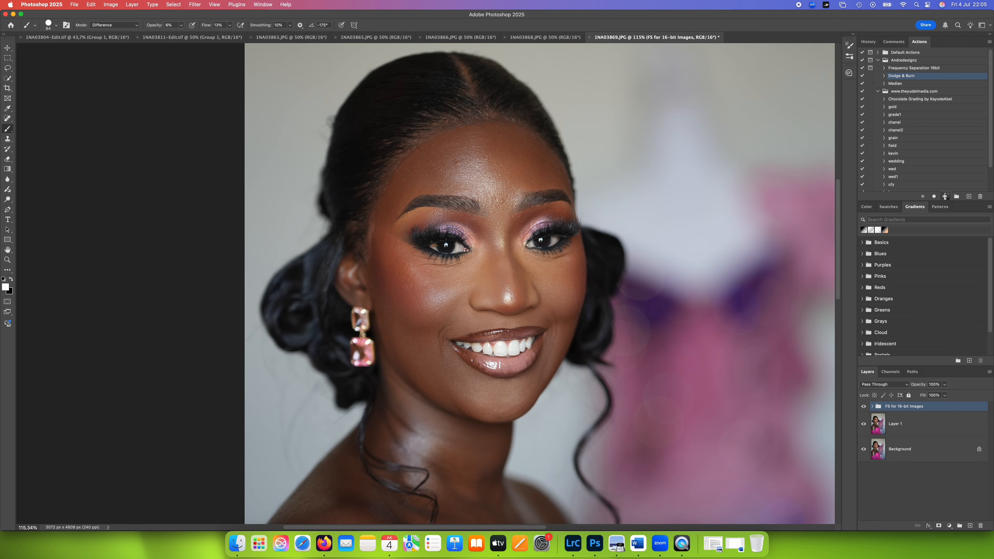
click(945, 197)
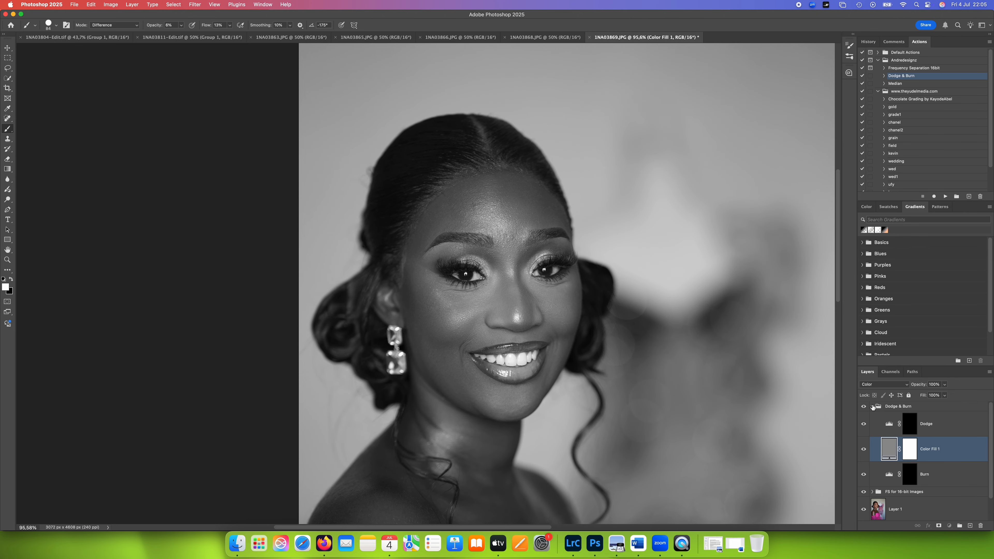
Step: Hide the Color Fill 1 layer and set up the Mixer Brush on the Low - FS layer
click(872, 407)
click(872, 415)
click(908, 484)
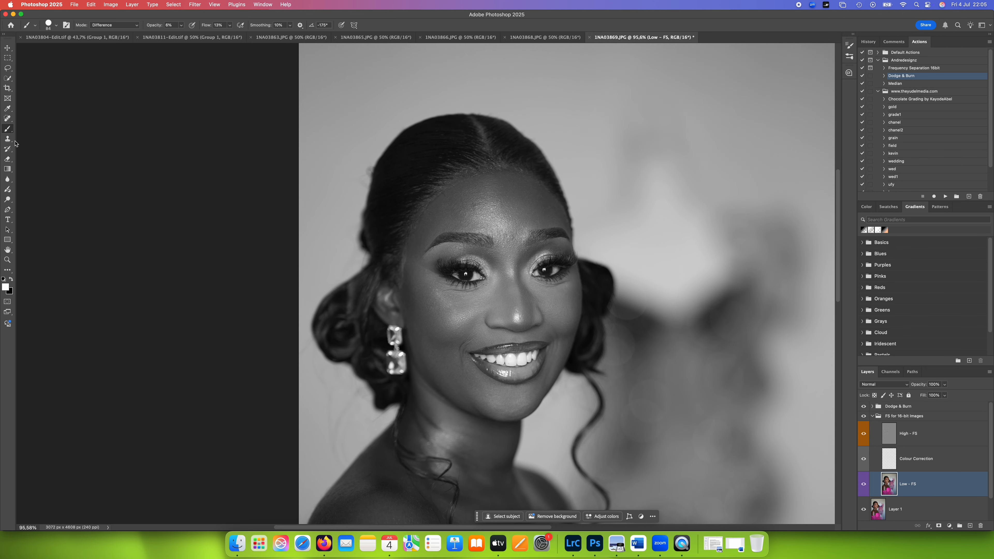
right_click(8, 129)
click(39, 150)
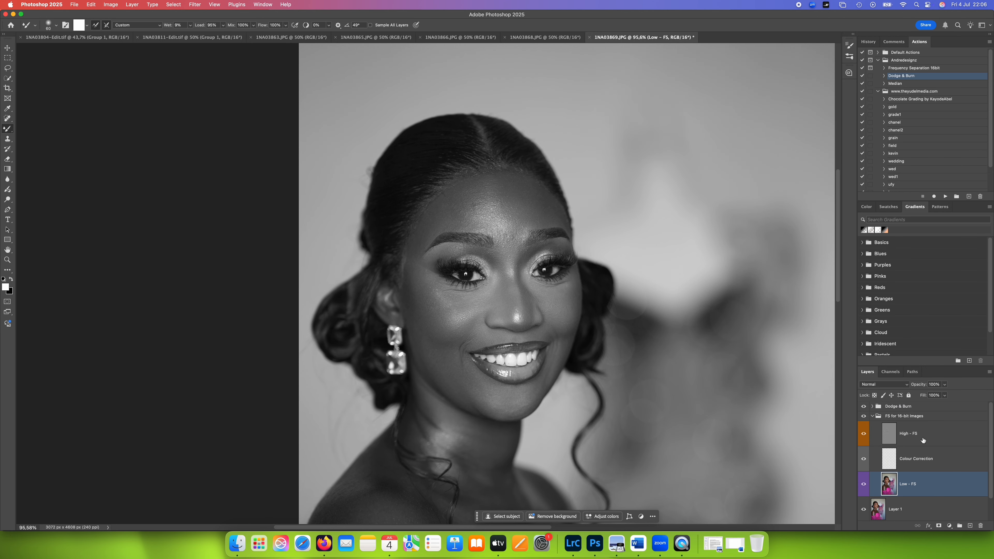
click(873, 407)
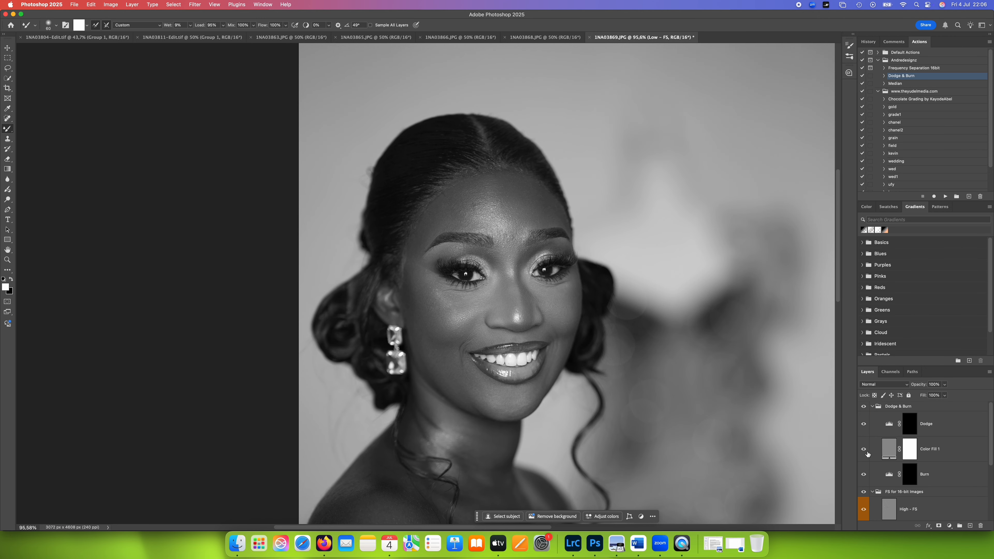
click(872, 407)
Step: Smooth the facial skin tones on the Low - FS layer with the Mixer Brush at 87 px, then 63 px
right_click(437, 313)
drag(493, 327, 499, 327)
click(415, 274)
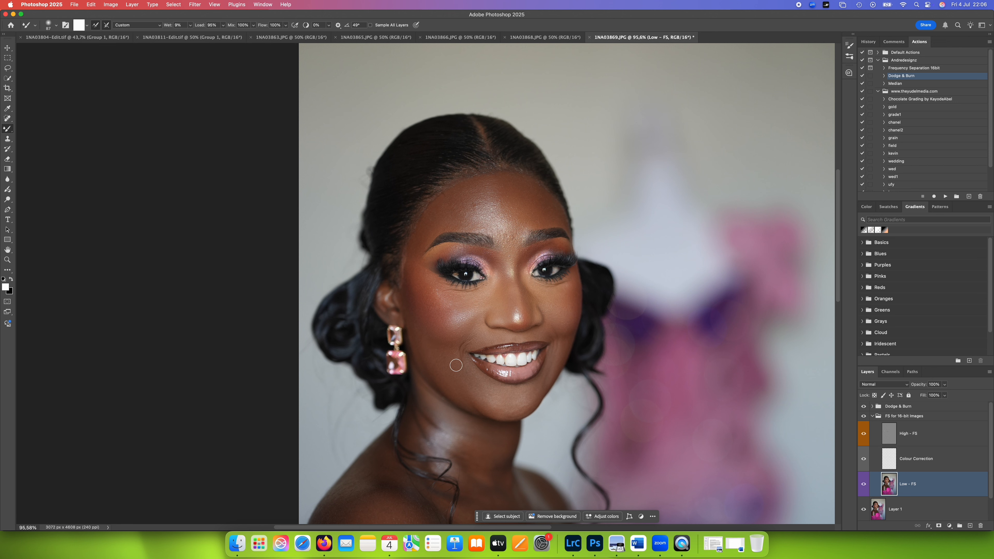
right_click(516, 411)
drag(593, 409, 584, 409)
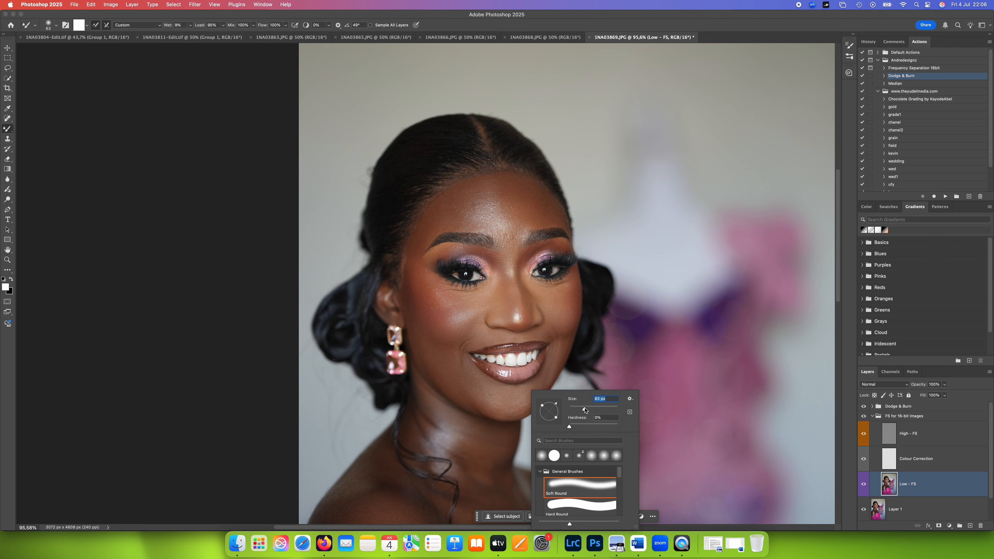
click(535, 285)
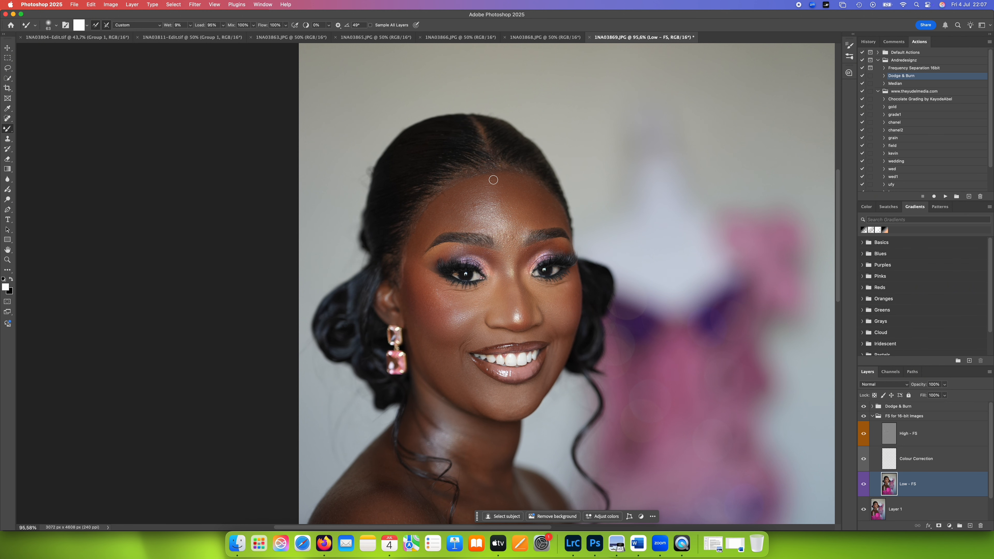
Step: Blend the forehead tones on the Low - FS layer, adjusting the Mixer Brush size to 68 px
right_click(572, 231)
click(637, 249)
click(494, 201)
right_click(583, 259)
drag(646, 279, 640, 279)
key(Return)
Step: Enlarge the Mixer Brush to 87 px and even out the forehead highlight
scroll(577, 396, down, 3)
right_click(552, 348)
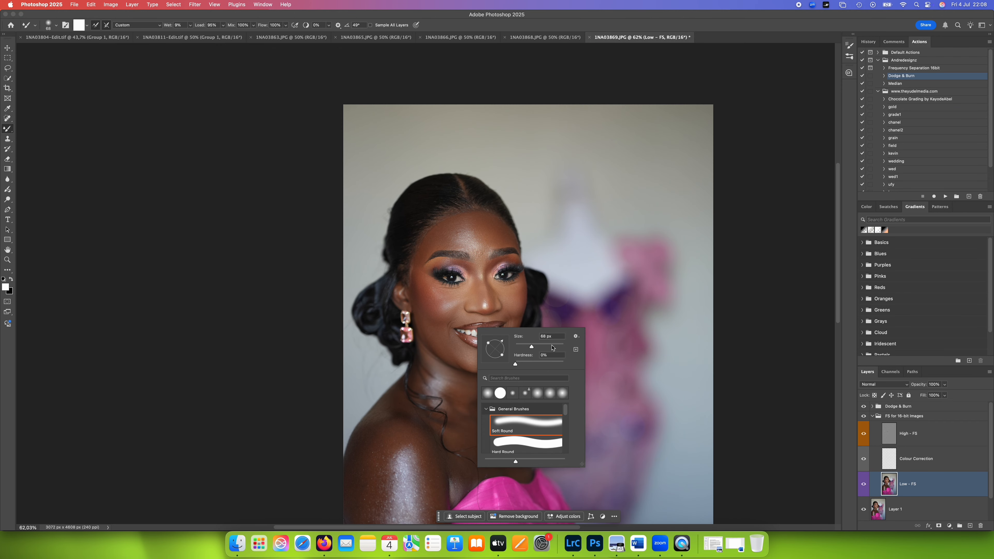
click(535, 346)
key(Return)
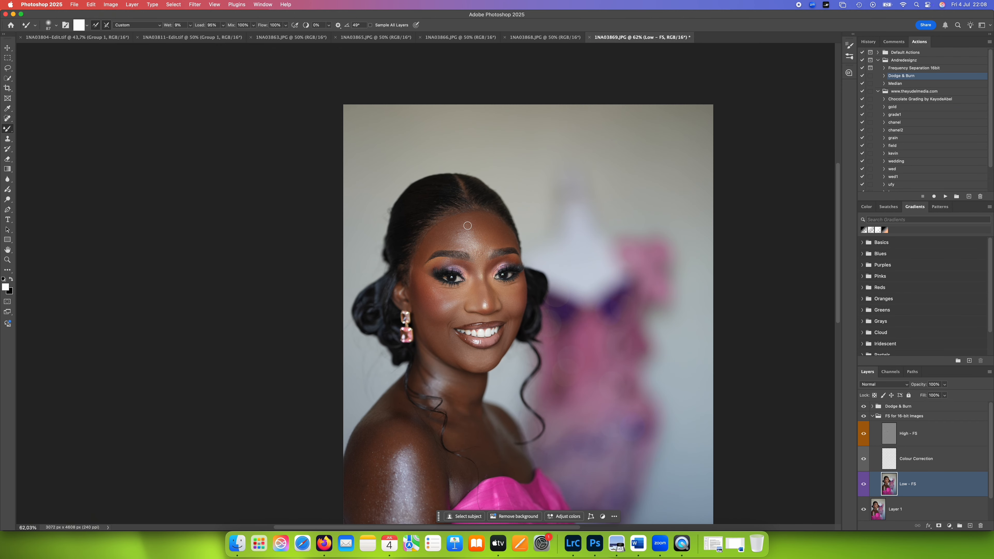
Step: Smooth the shoulder and upper-body skin on the Low - FS layer with a 182 px Mixer Brush
scroll(466, 393, down, 5)
right_click(451, 367)
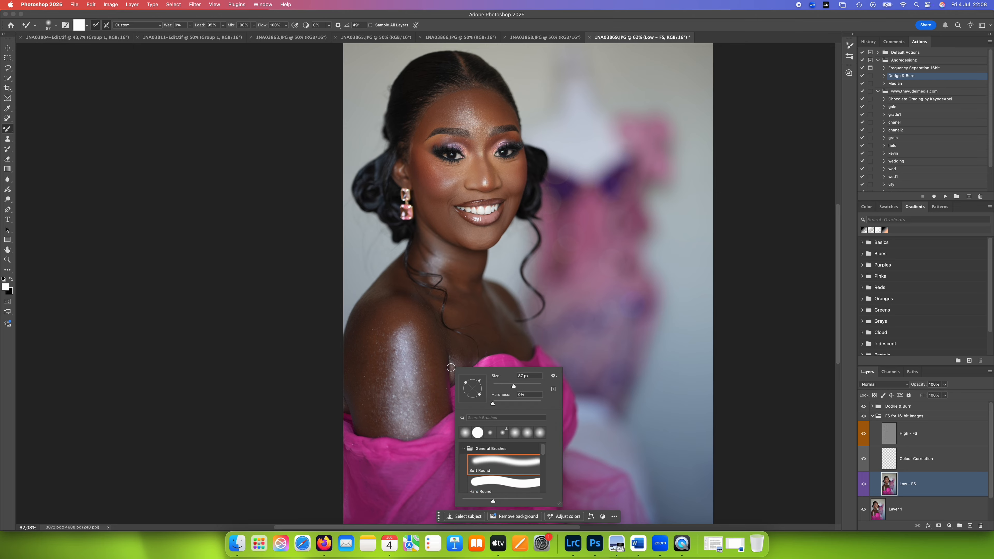
click(526, 386)
key(Return)
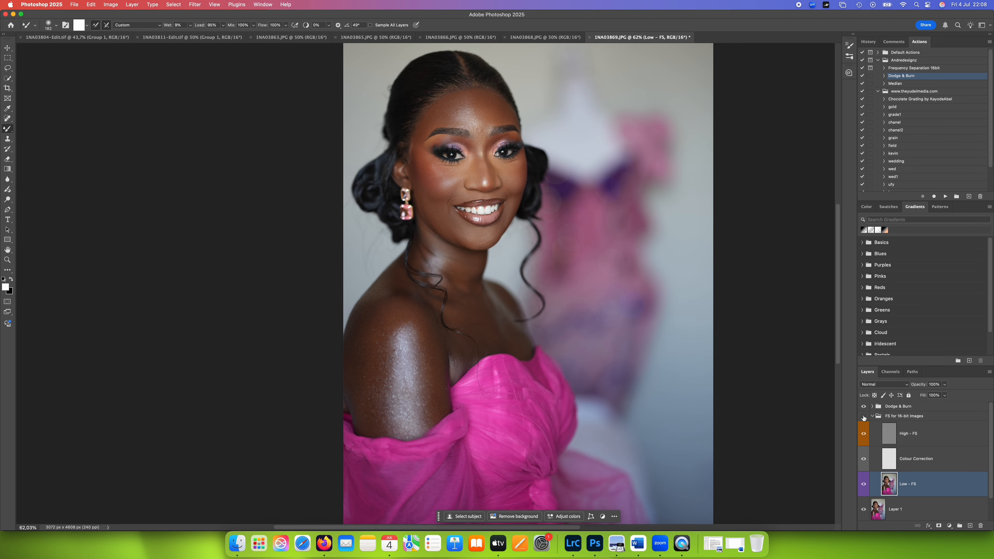
Step: Blend the face and cheek tones with the Mixer Brush at 108 px, then reduce the brush size further
scroll(725, 413, up, 5)
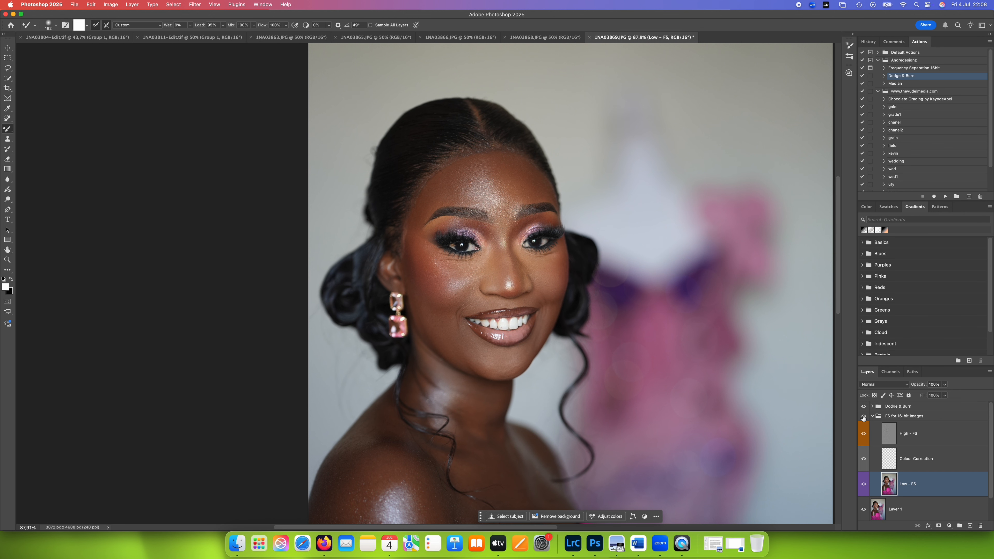
right_click(465, 197)
drag(561, 215, 555, 215)
key(Return)
right_click(431, 208)
drag(590, 215, 586, 216)
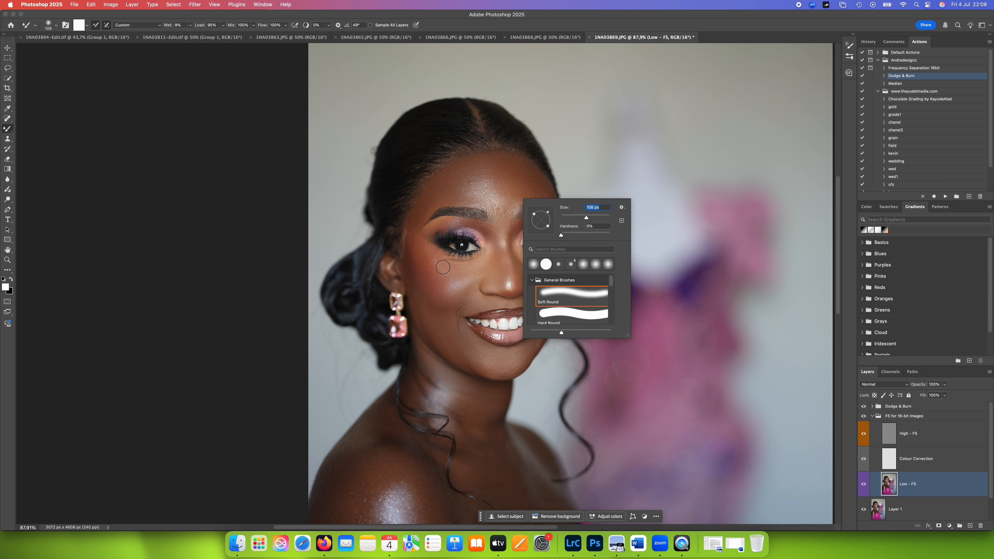
key(Return)
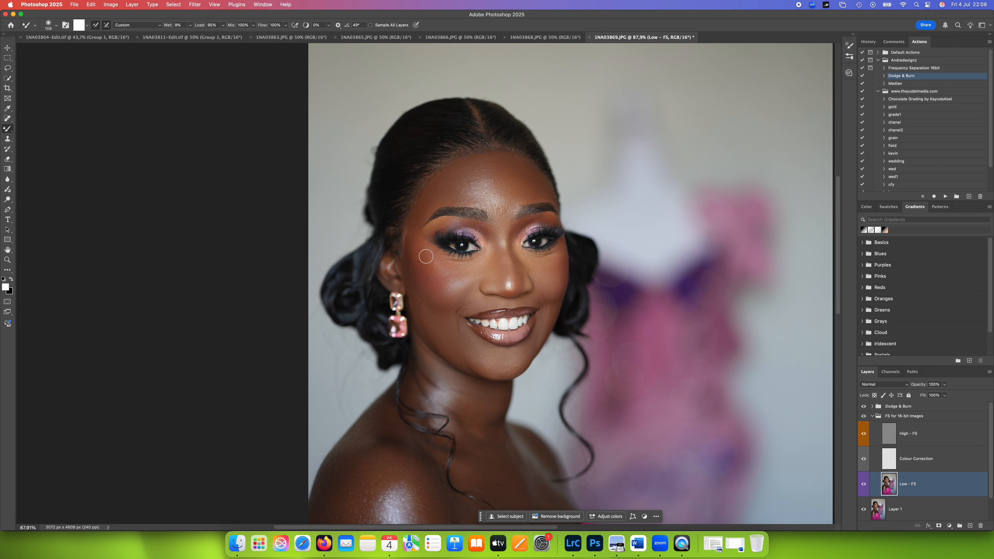
right_click(610, 314)
drag(681, 333, 672, 332)
Step: Show the Color Fill 1 layer and target the Dodge layer's mask with the regular Brush tool
click(872, 417)
click(871, 407)
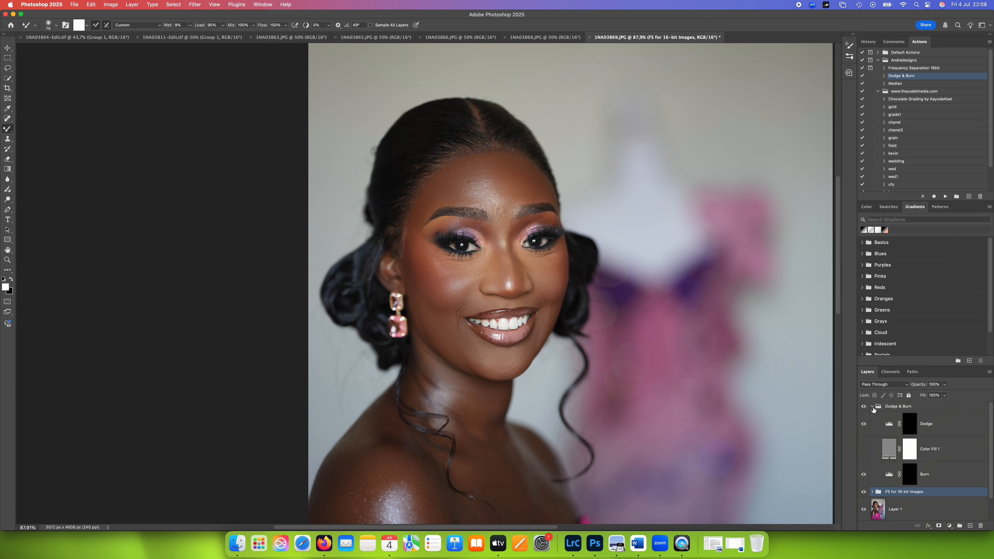
right_click(6, 129)
click(27, 127)
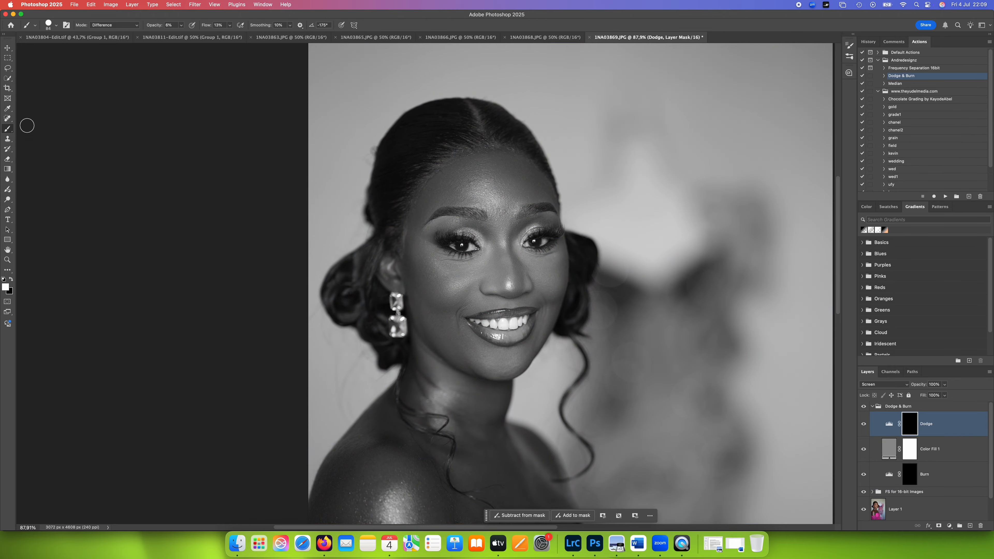
Step: Reduce the brush to 25 px and lighten dark patches around the eyes on the Dodge mask
right_click(540, 267)
click(590, 286)
scroll(606, 218, up, 4)
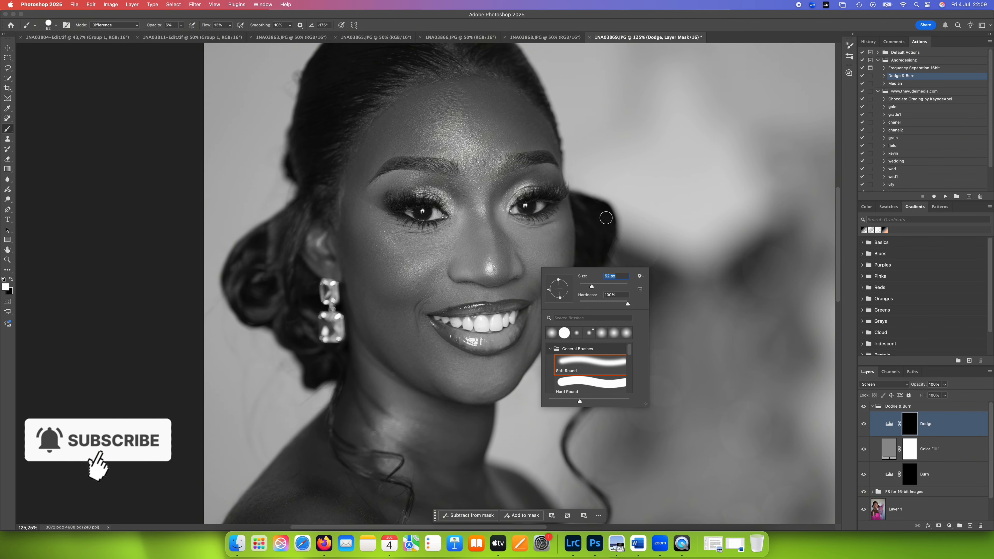
right_click(611, 217)
click(659, 236)
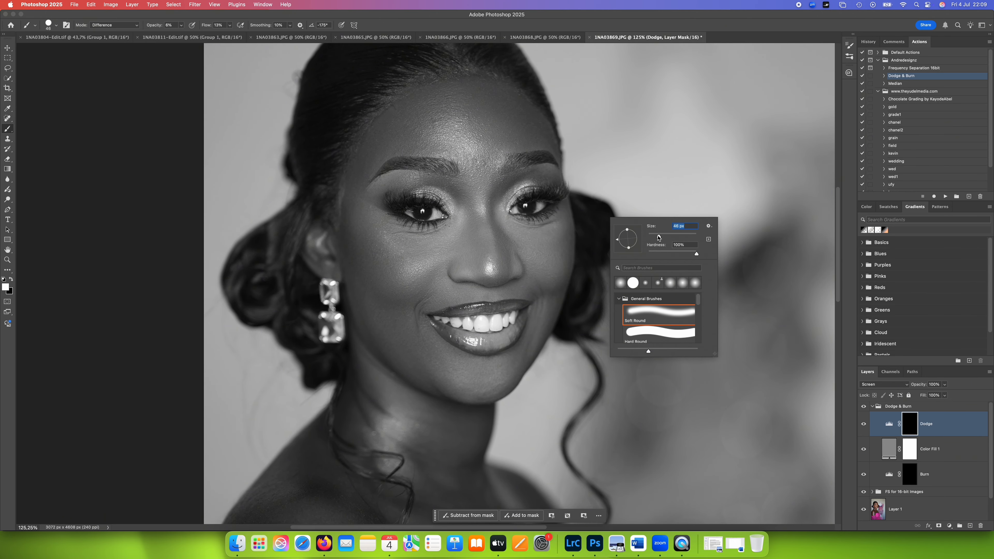
drag(659, 236, 655, 237)
click(546, 237)
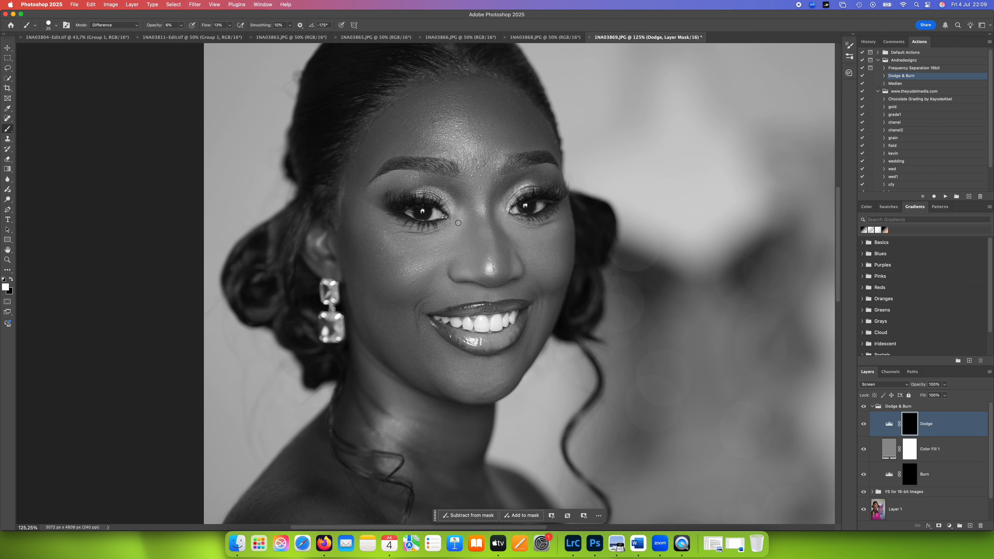
Step: Dodge the finer shadows between the eyes and around the nose with a 17 px, then 15 px brush
right_click(466, 248)
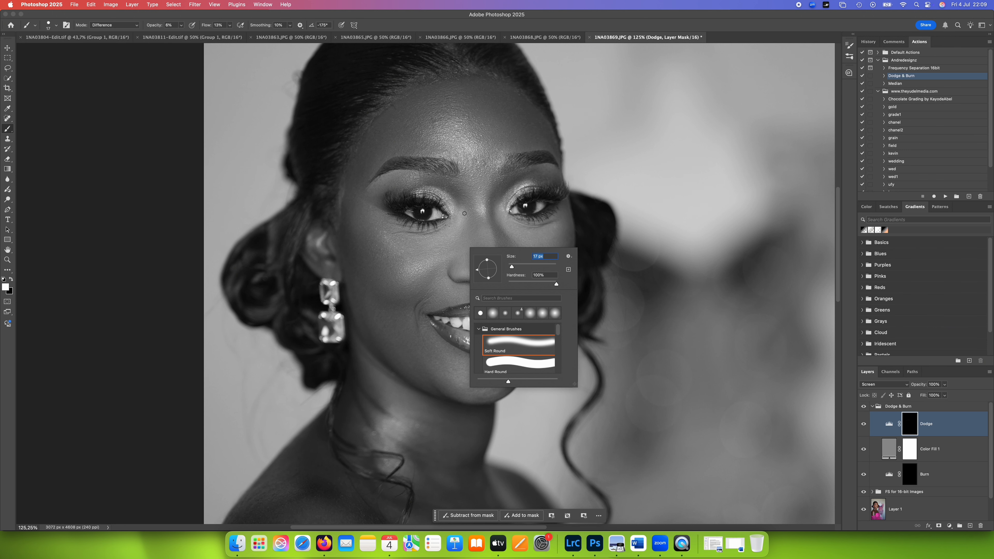
key(Return)
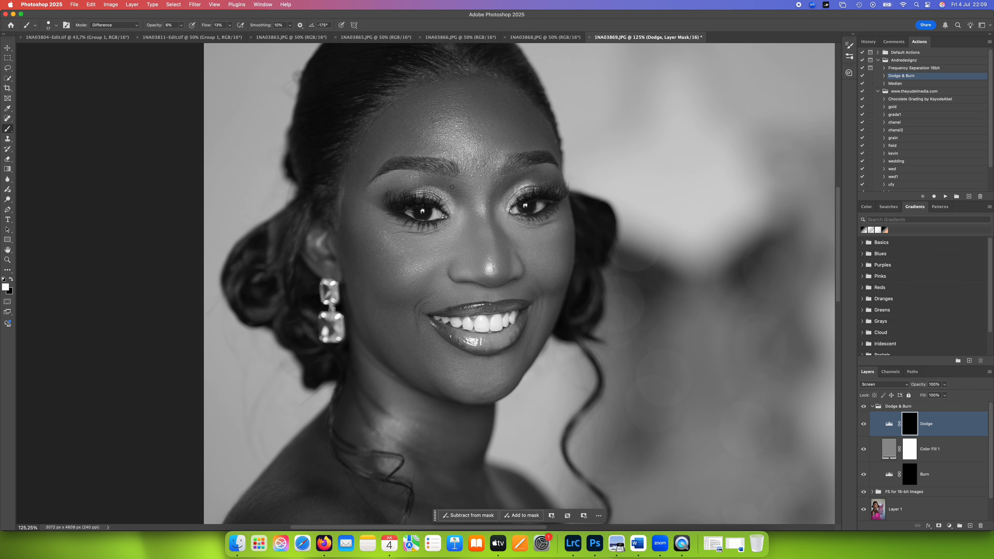
scroll(506, 177, up, 3)
right_click(506, 177)
drag(551, 198, 553, 198)
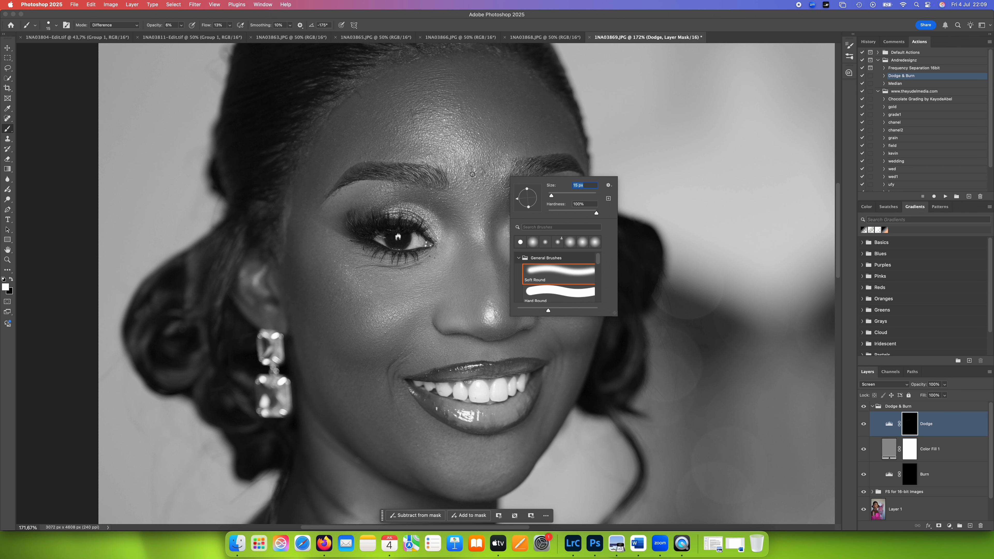
key(Return)
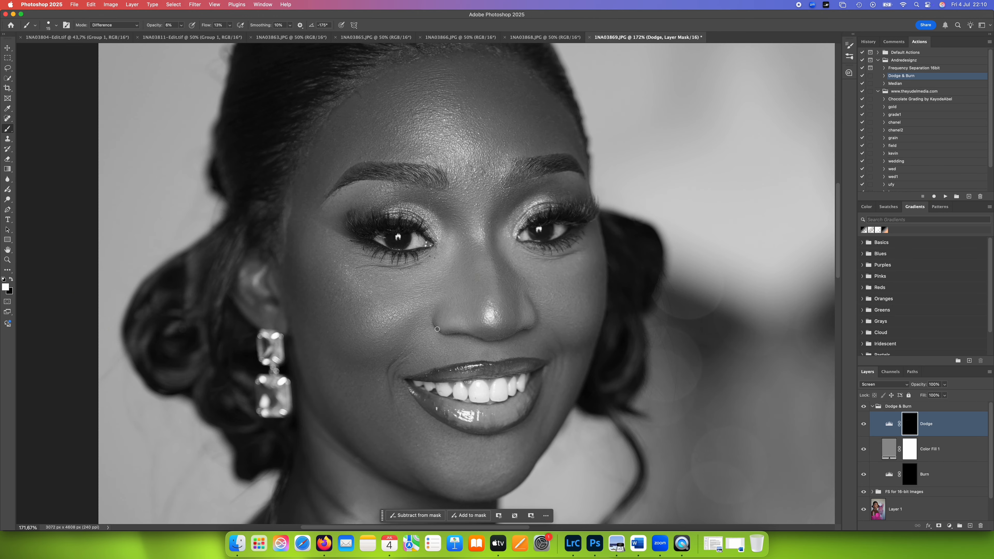
Step: Lighten small dark spots on the forehead and between the brows on the Dodge mask with a 12 px brush
scroll(377, 252, down, 3)
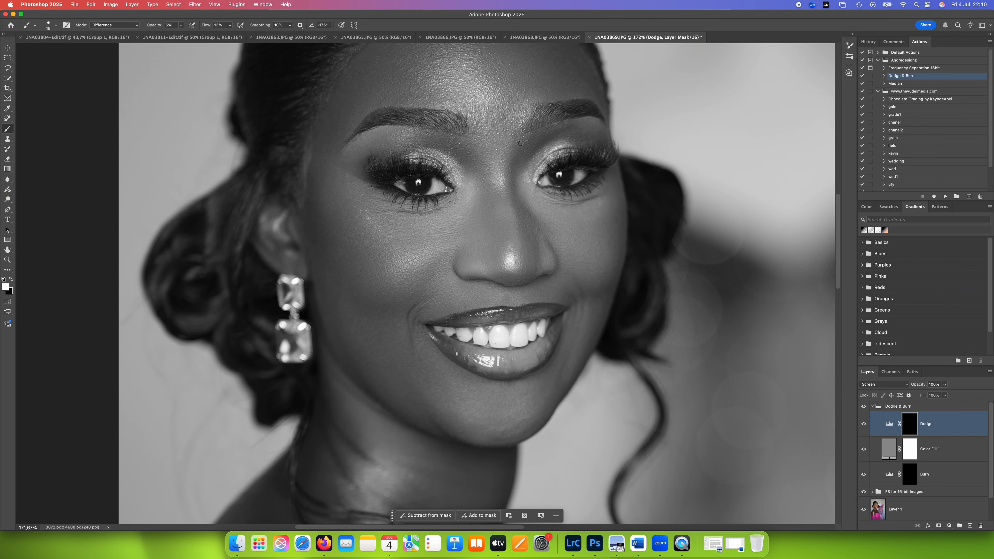
scroll(542, 160, up, 5)
right_click(547, 162)
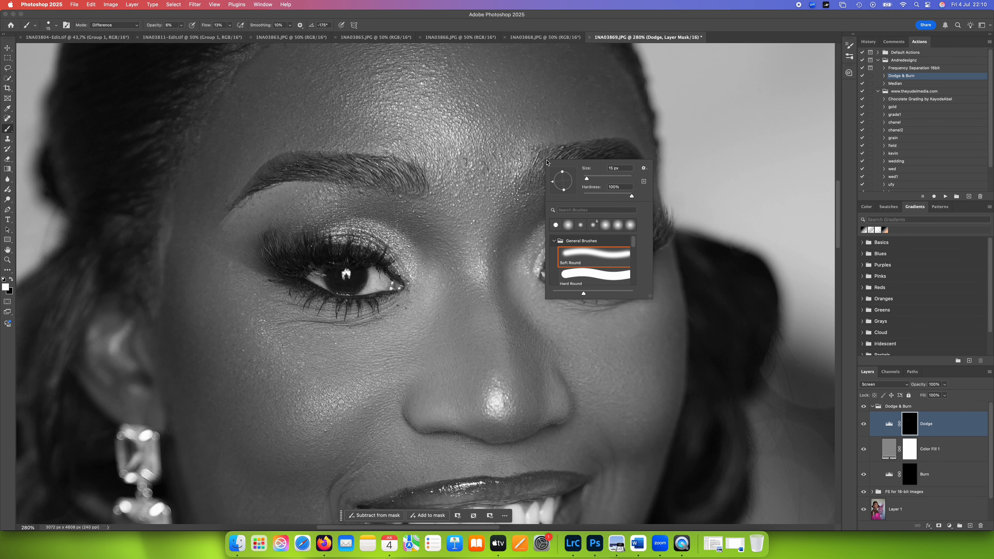
click(586, 180)
click(452, 160)
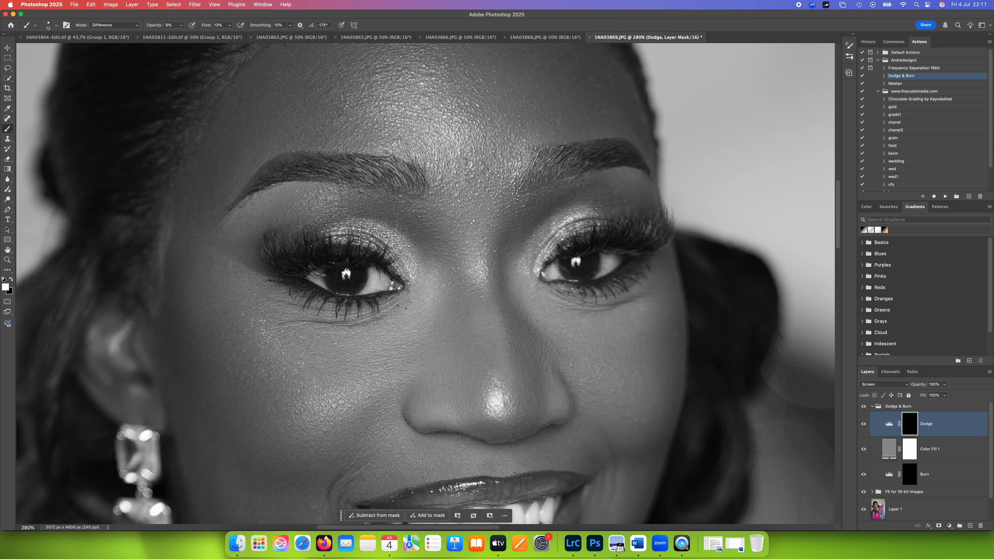
Step: Lighten small dark spots on the cheeks and around the mouth on the Dodge mask with a 9 px, then 12 px brush
scroll(461, 186, down, 6)
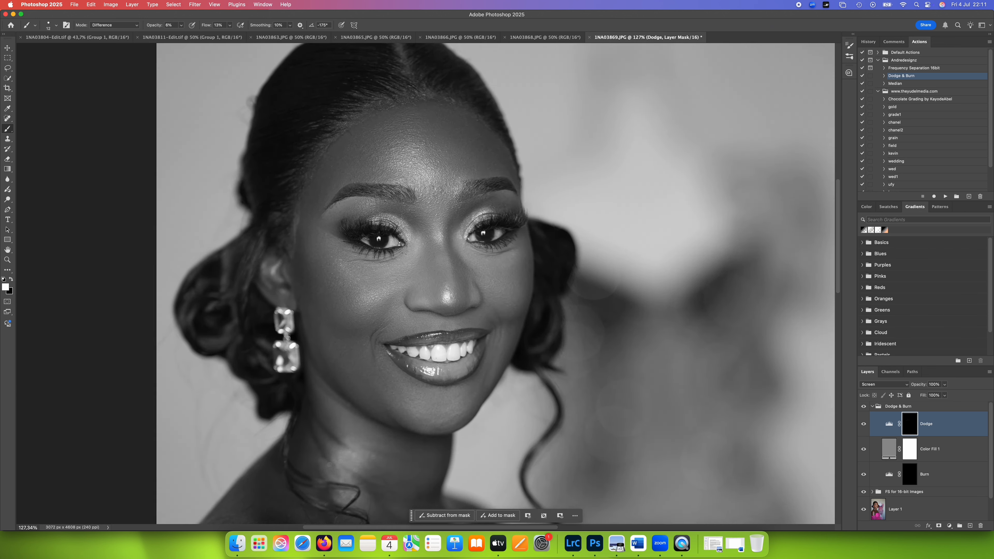
scroll(427, 298, up, 4)
right_click(428, 306)
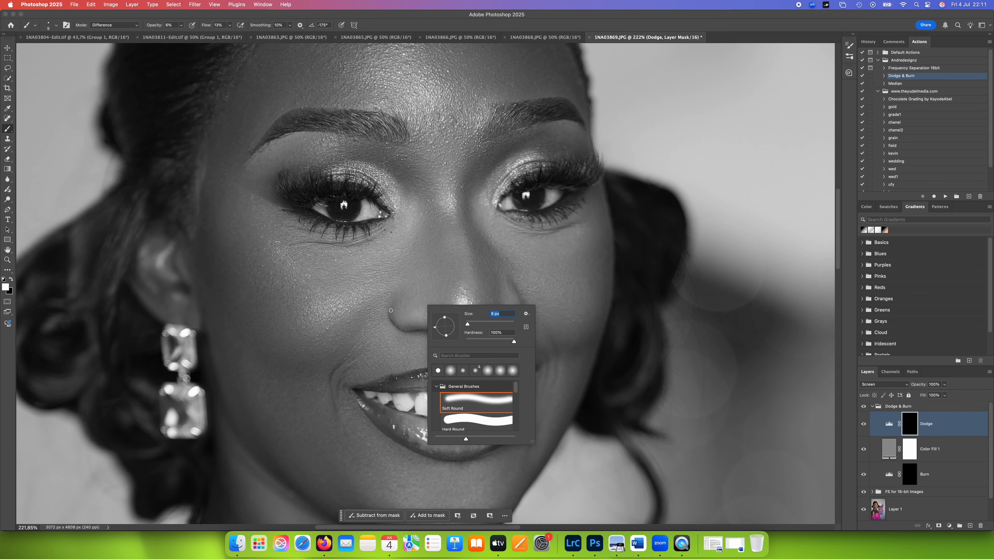
scroll(391, 311, down, 4)
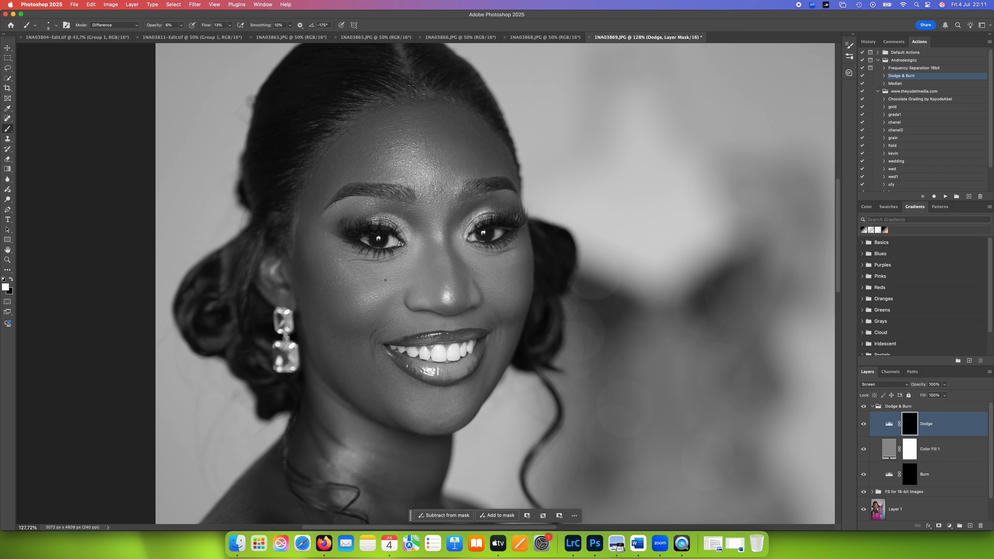
right_click(417, 294)
drag(459, 316, 462, 317)
key(Return)
Step: Enlarge the brush to 17 px and dodge the darker patches across the cheeks and forehead
right_click(397, 317)
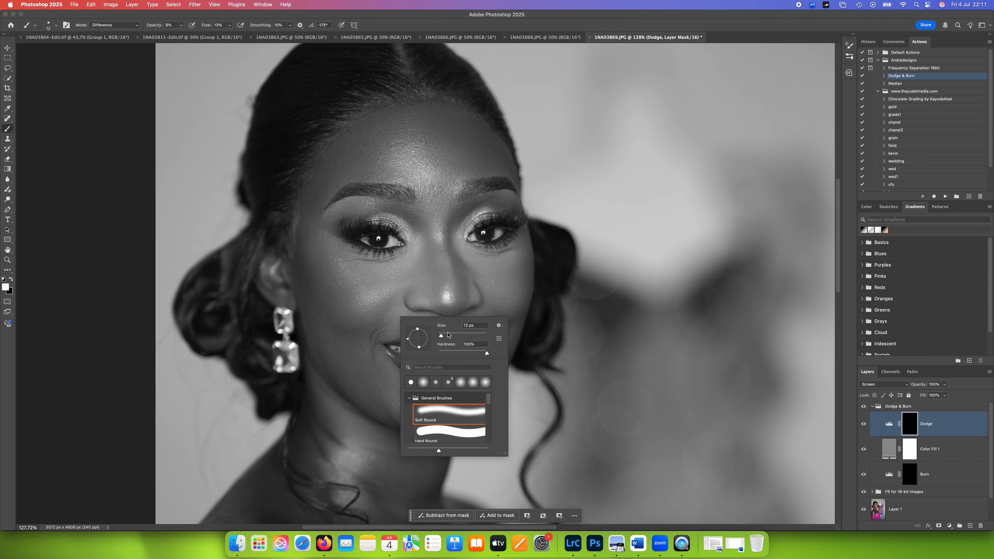
drag(440, 336, 444, 336)
key(Return)
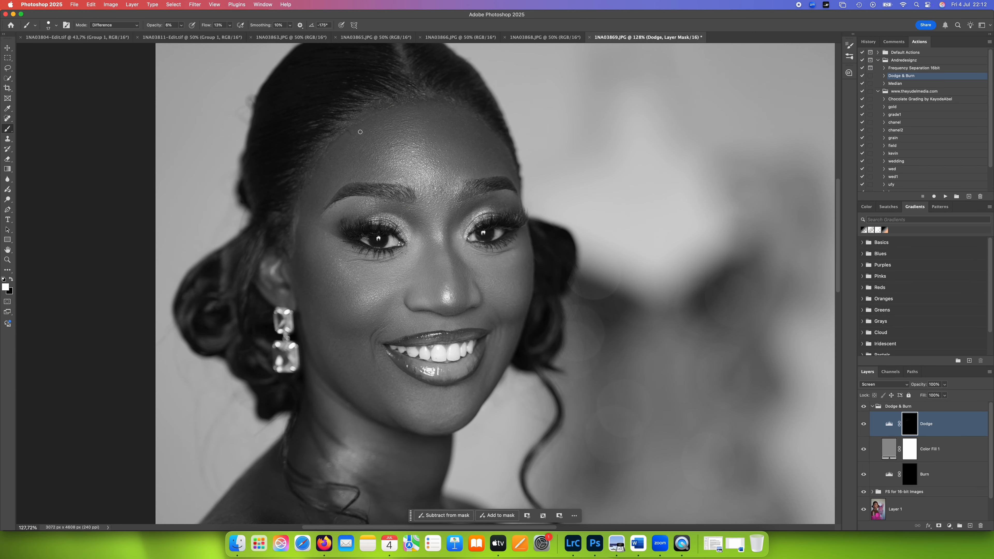
Step: Reduce the brush below 17 px and lighten fine dark spots on the upper forehead on the Dodge mask
scroll(409, 177, up, 5)
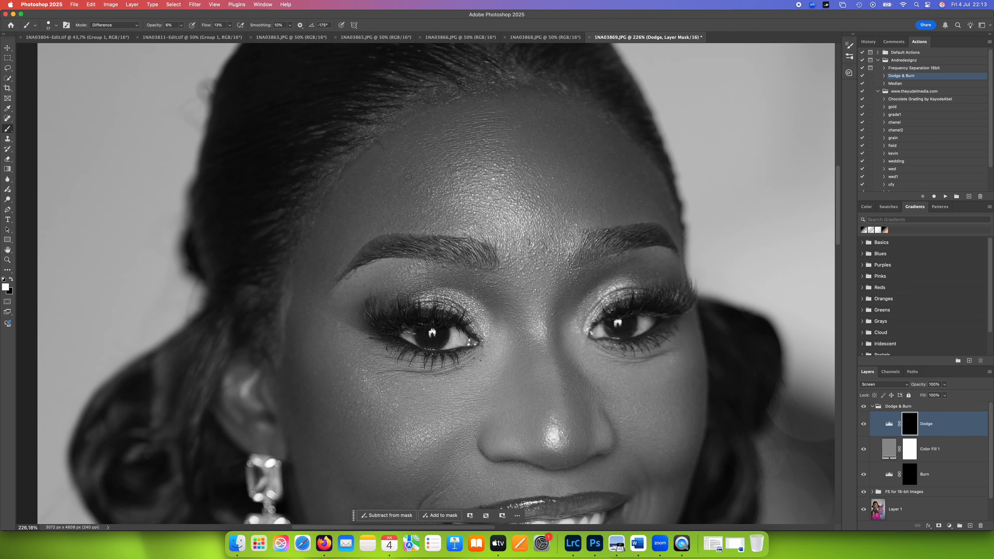
right_click(434, 210)
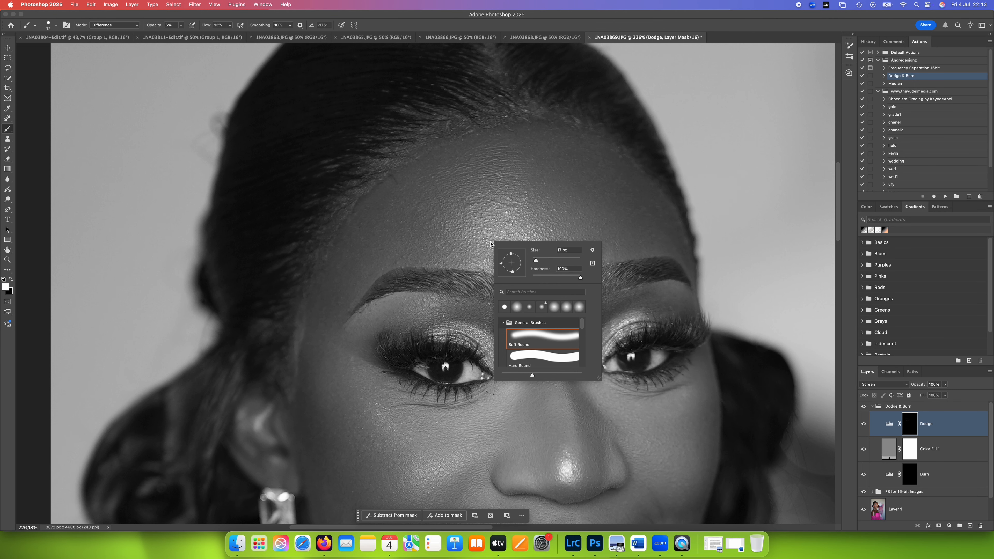
click(416, 208)
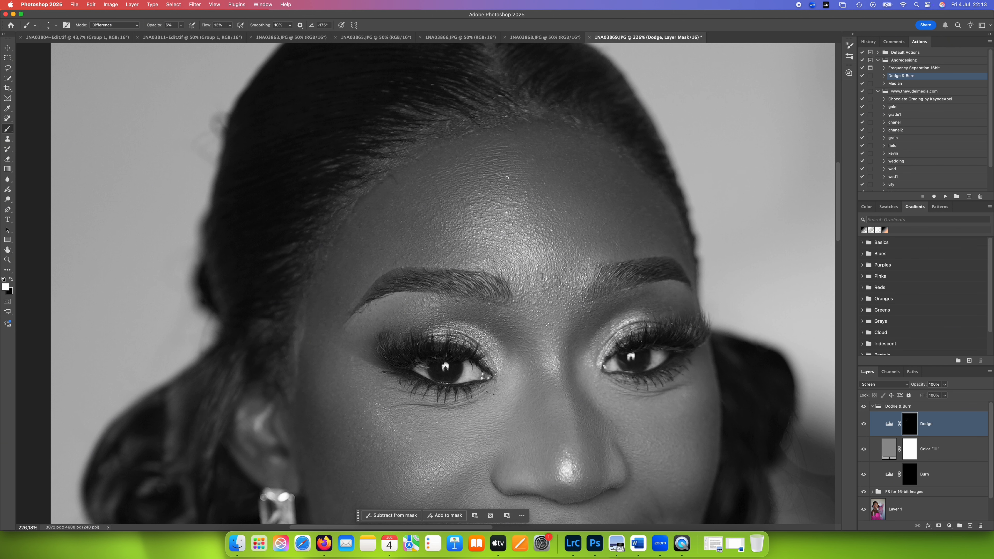
Step: Set the brush to 28 px and dodge the broader shadow areas of the face and forehead
scroll(608, 292, down, 6)
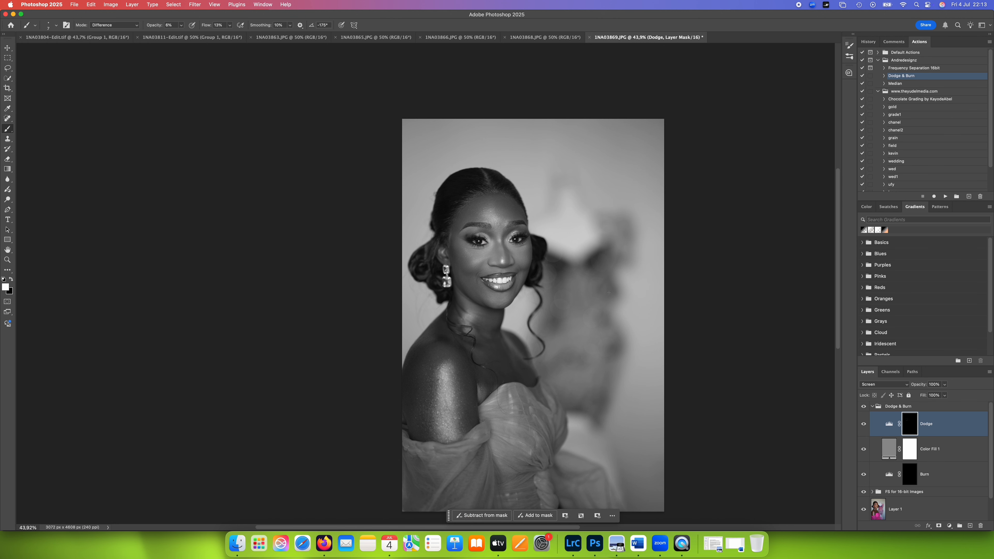
scroll(610, 293, up, 3)
scroll(609, 292, right, 2)
right_click(683, 298)
drag(724, 316, 727, 317)
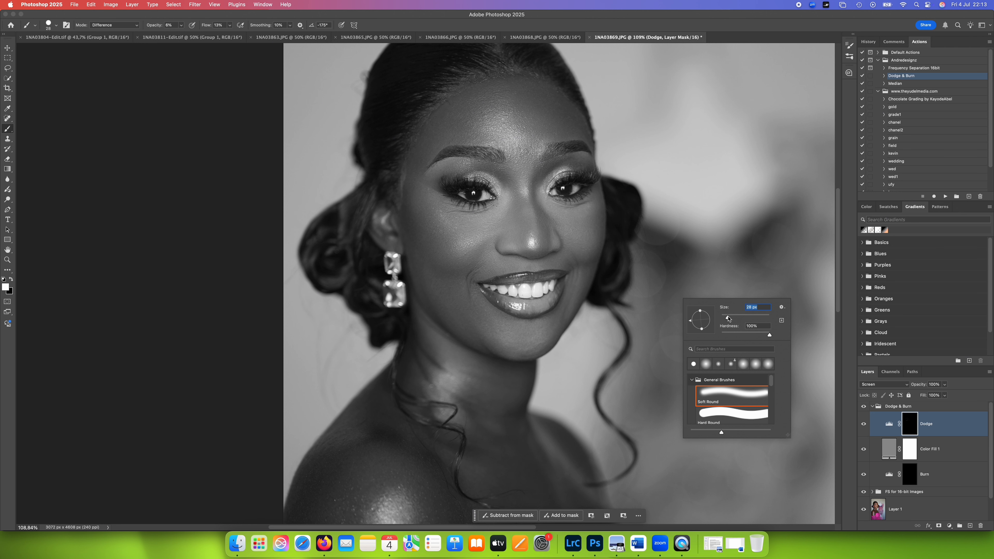
click(586, 206)
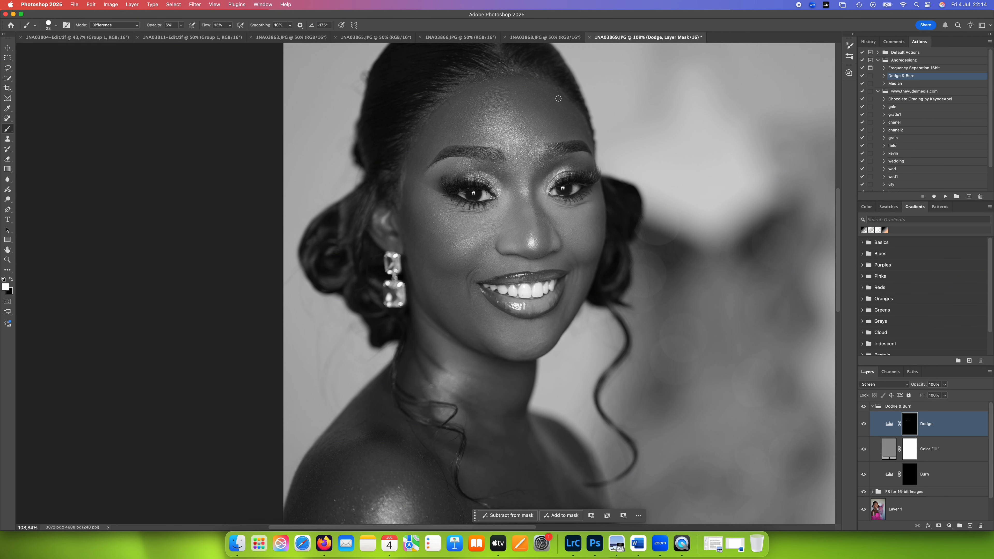
Step: Target the Burn layer's mask and darken small bright spots on the face with a 15 px, then smaller brush
scroll(657, 212, up, 4)
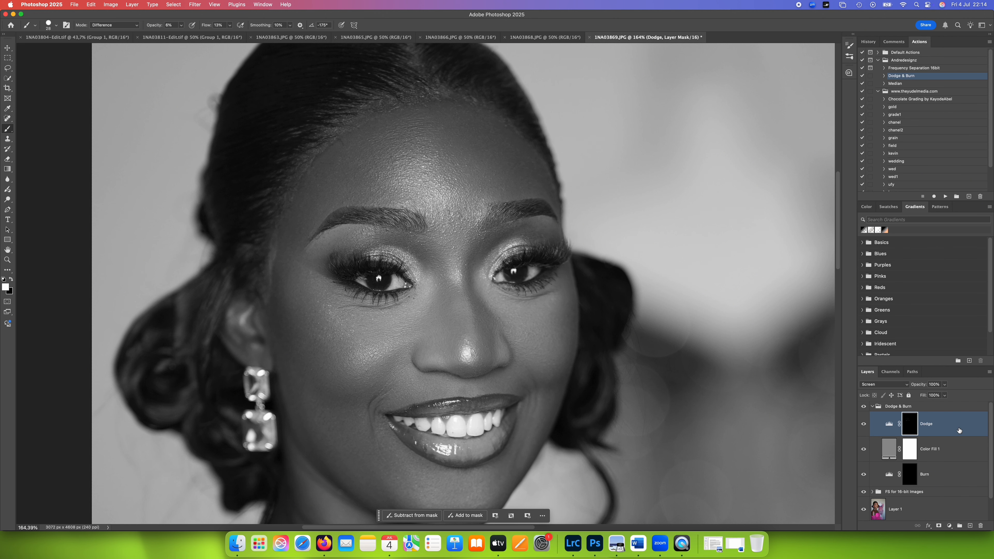
click(949, 476)
right_click(613, 150)
click(658, 167)
scroll(558, 131, up, 2)
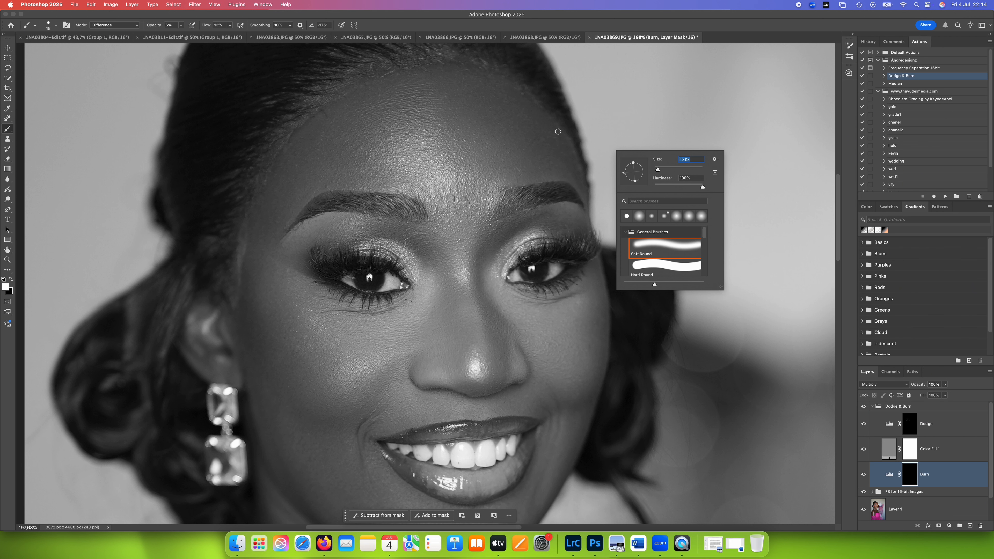
click(657, 169)
click(552, 131)
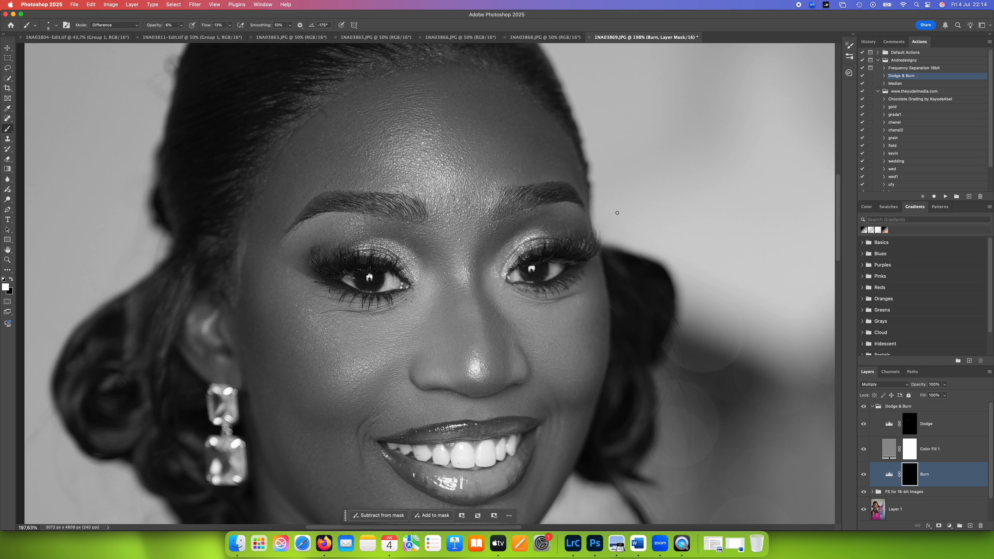
scroll(617, 213, up, 2)
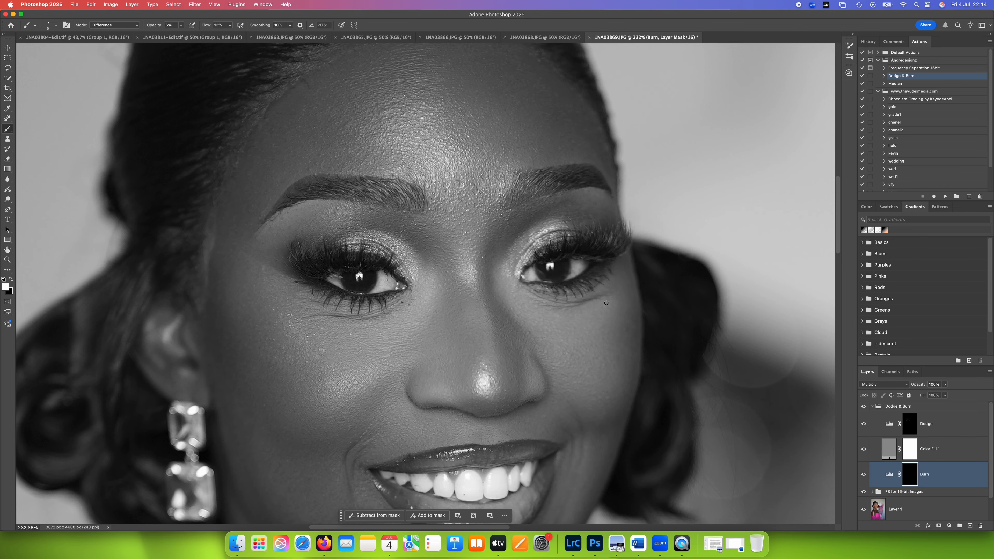
Step: Return to the Dodge layer's mask and lighten uneven dark areas of the face with a larger brush
click(930, 427)
scroll(737, 386, down, 5)
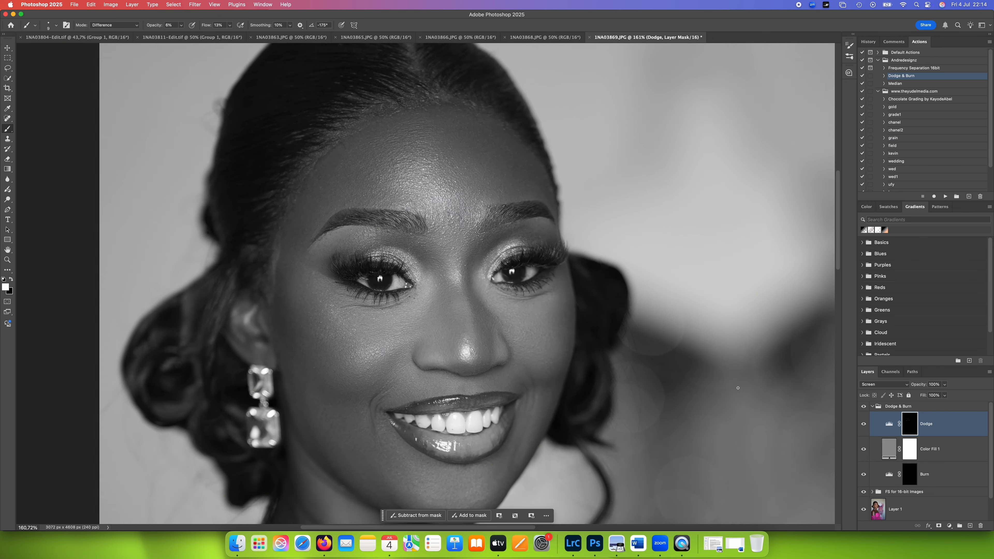
right_click(660, 349)
drag(700, 368, 704, 368)
click(530, 329)
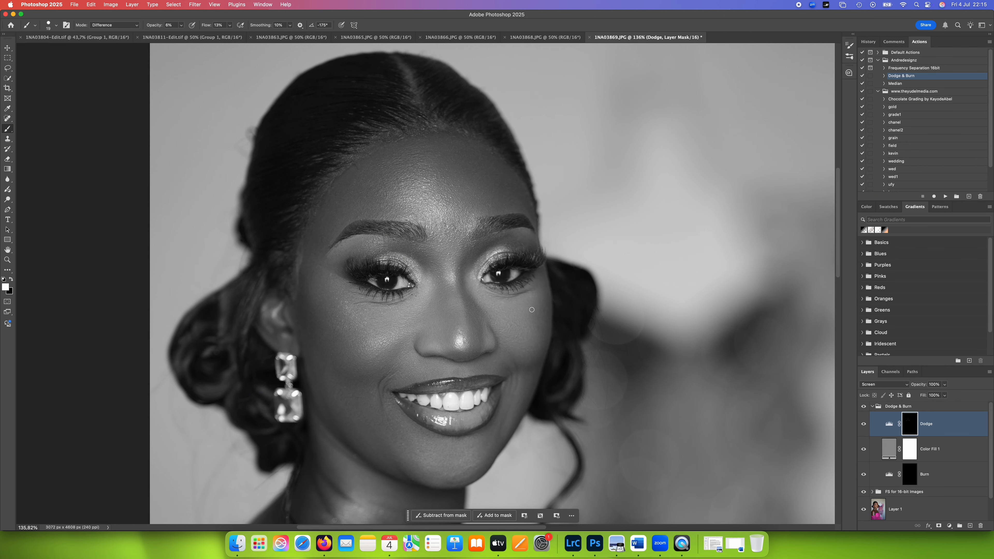
Step: Dodge the broad facial areas on the Dodge mask with a 57 px, then 41 px brush
scroll(546, 337, down, 10)
right_click(550, 338)
click(603, 355)
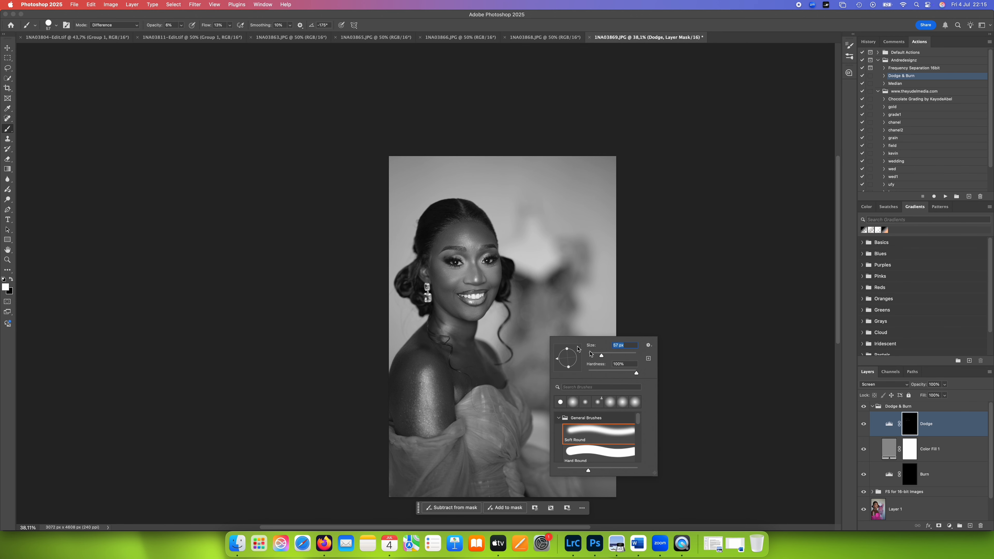
scroll(470, 277, up, 5)
click(459, 259)
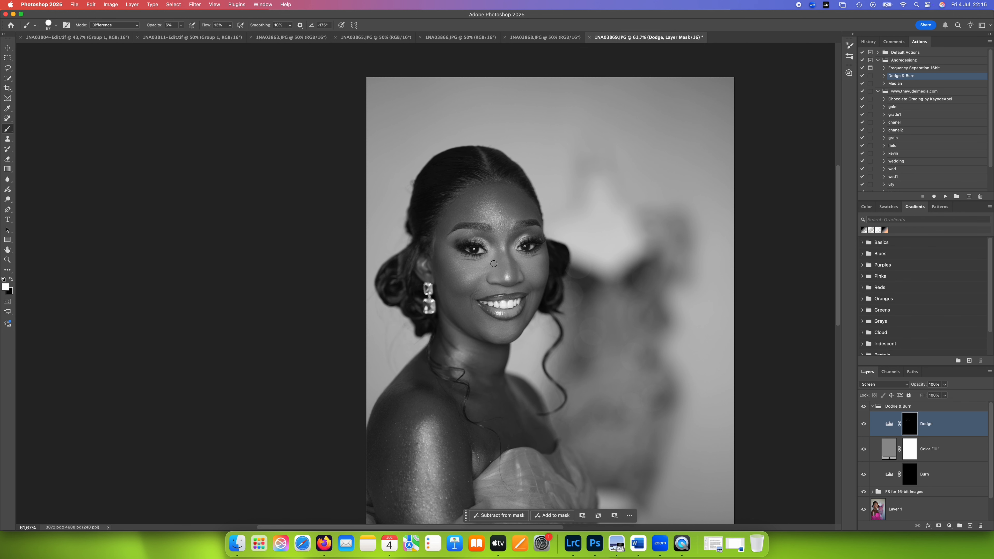
right_click(509, 290)
drag(561, 307, 557, 309)
click(461, 272)
Step: Hide the Color Fill 1 layer and collapse the Dodge & Burn group
click(864, 449)
click(872, 406)
scroll(661, 398, down, 4)
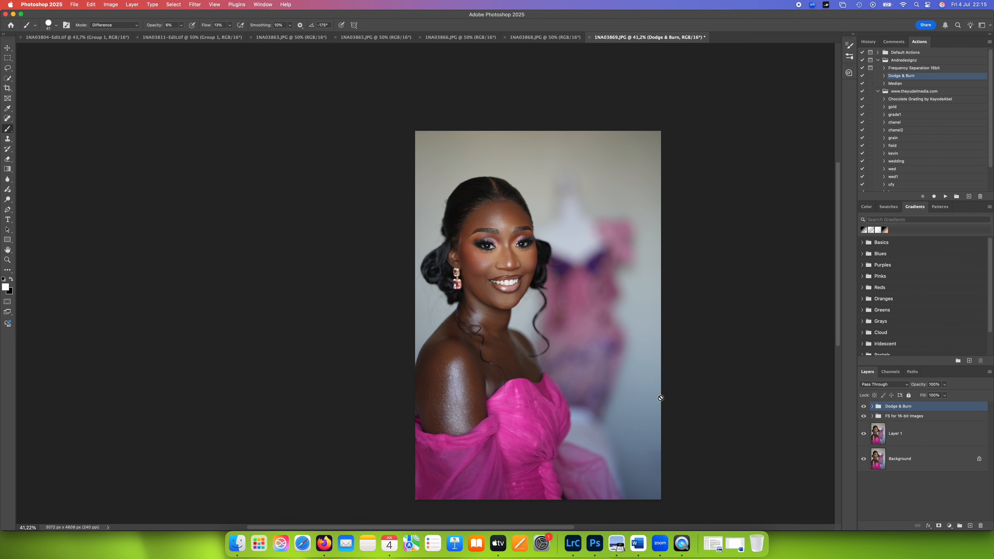
Step: Switch to the Lasso tool and group the Dodge & Burn group, the FS for 16-bit images group and Layer 1
click(7, 68)
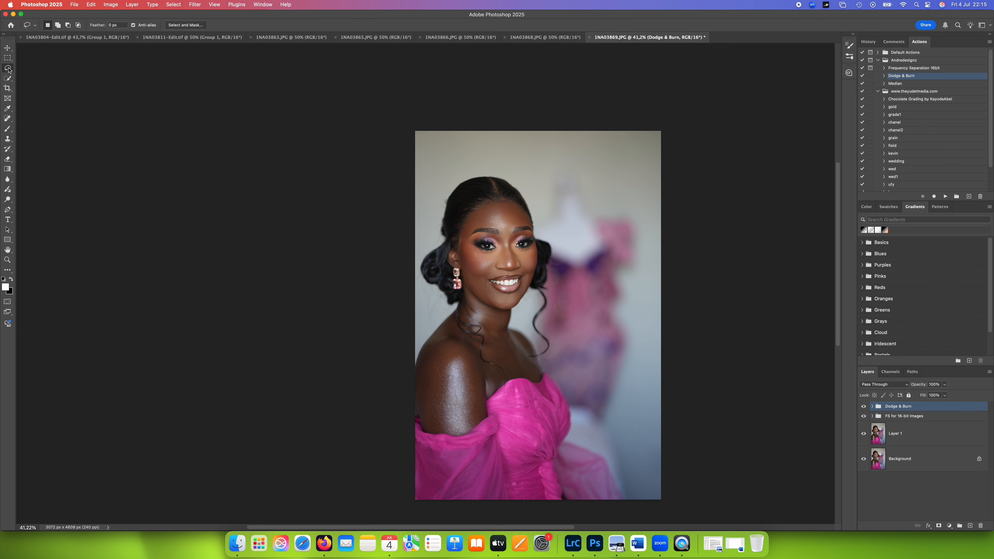
scroll(447, 199, up, 6)
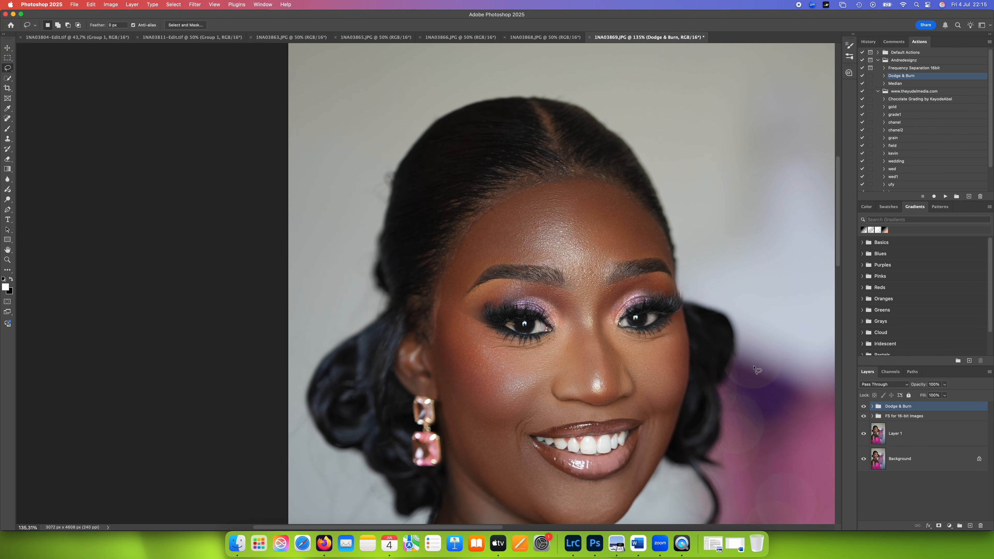
shift+click(937, 433)
key(super+g)
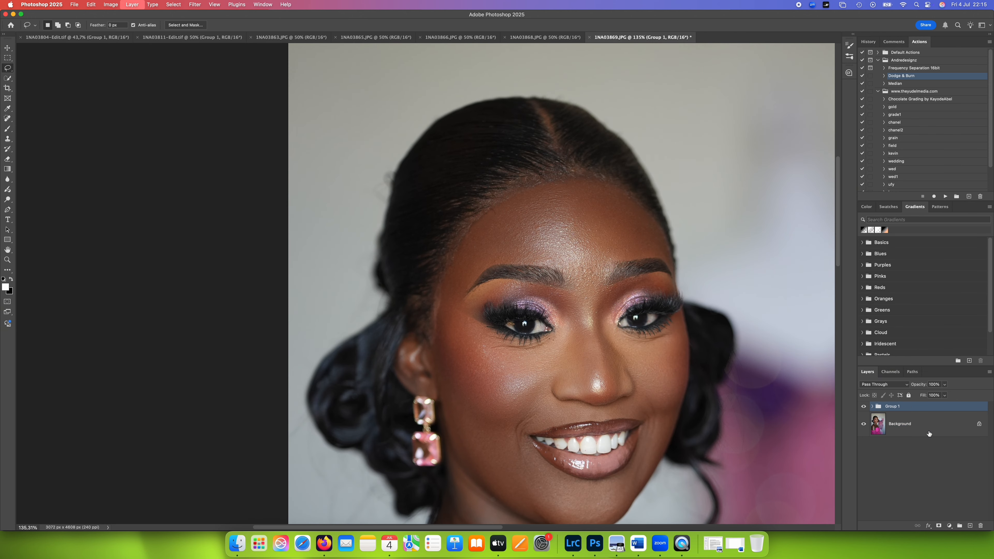
Step: Compare the portrait before and after retouching by toggling the visibility of Group 1
click(863, 407)
click(863, 407)
scroll(745, 388, down, 5)
click(863, 407)
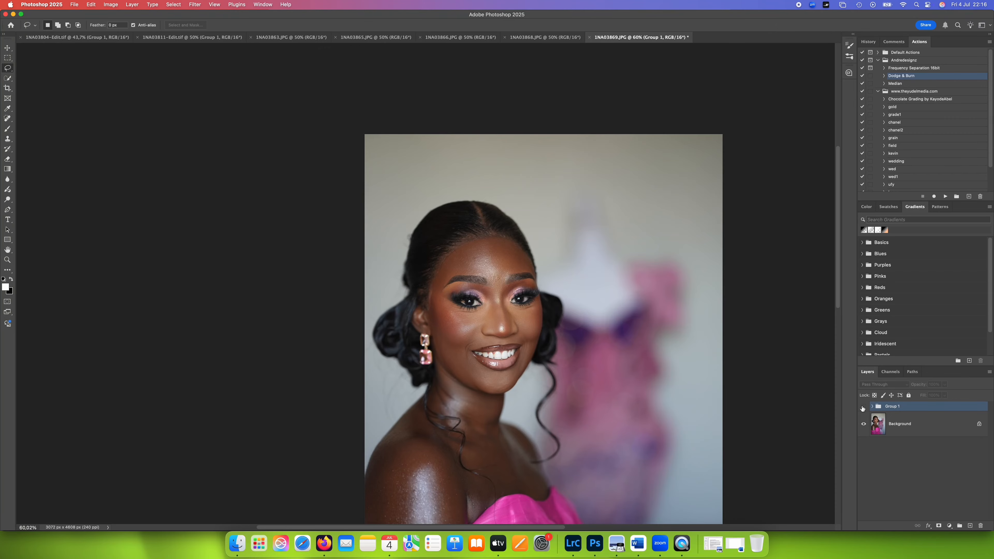
click(864, 407)
click(863, 407)
click(863, 407)
scroll(700, 386, up, 3)
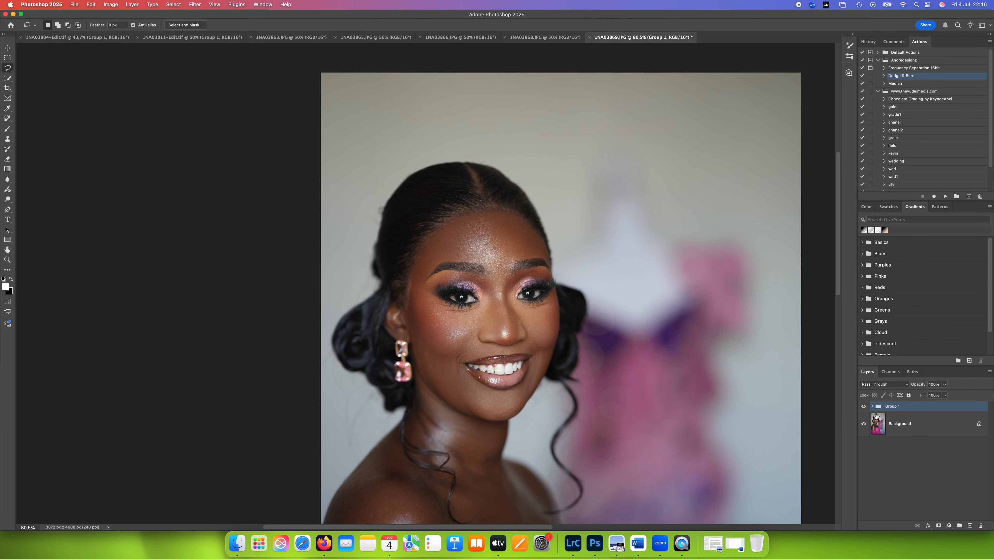
Step: Expand Group 1 and its Dodge & Burn group, and target the Dodge layer's mask with the Brush tool
click(873, 406)
click(897, 416)
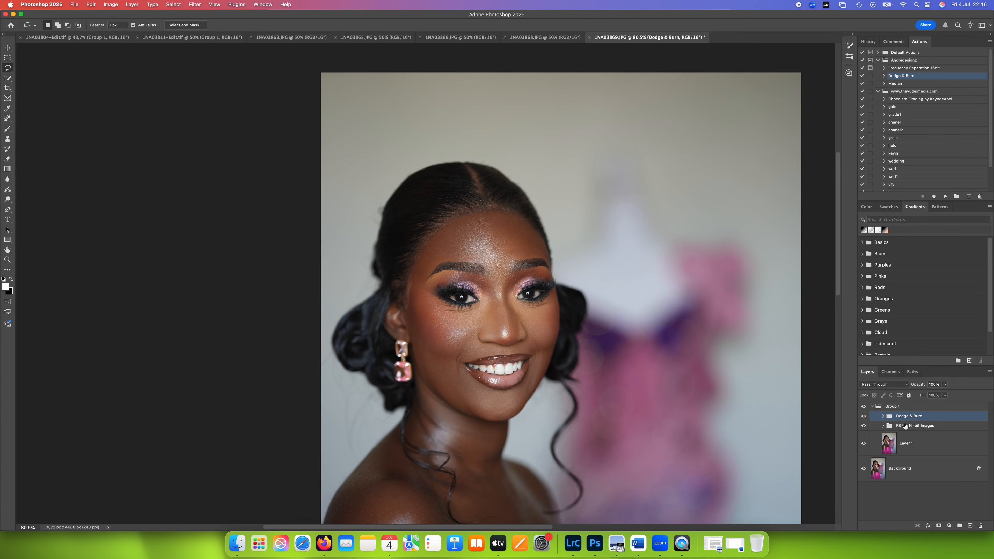
click(883, 416)
click(938, 434)
right_click(606, 334)
right_click(625, 297)
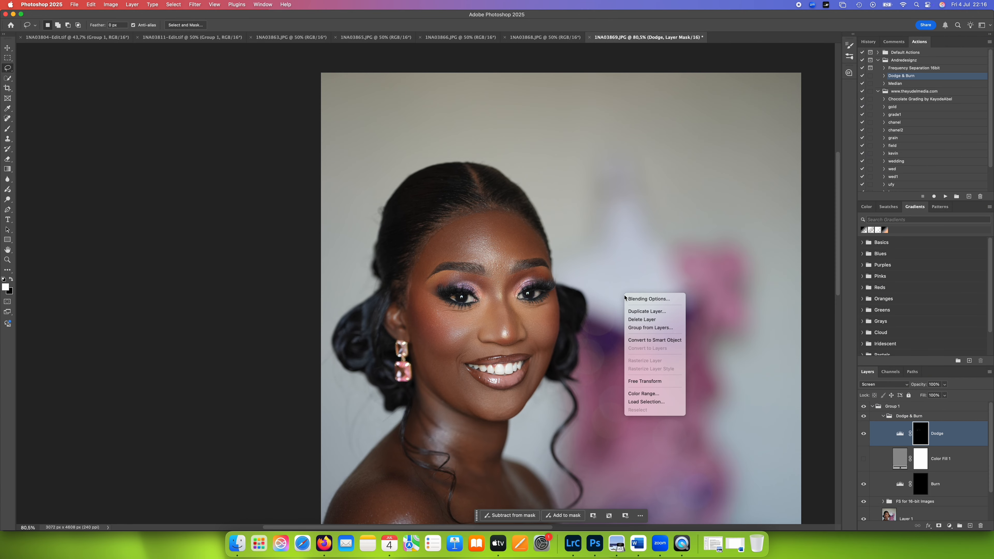
key(Escape)
key(b)
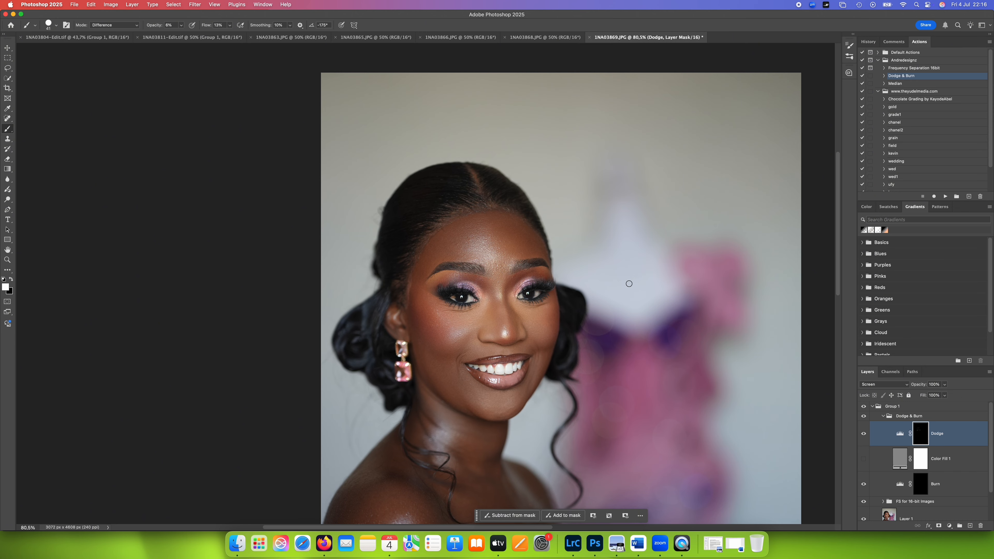
Step: Target the Burn layer's mask and darken bright areas of the forehead with a 28 px brush
key(alt+bracketleft)
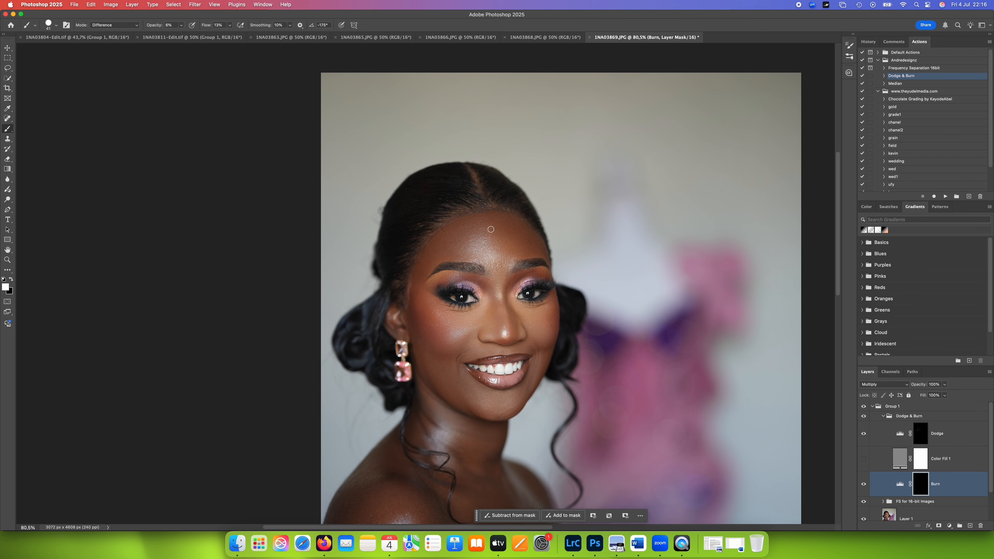
scroll(491, 230, up, 3)
right_click(588, 226)
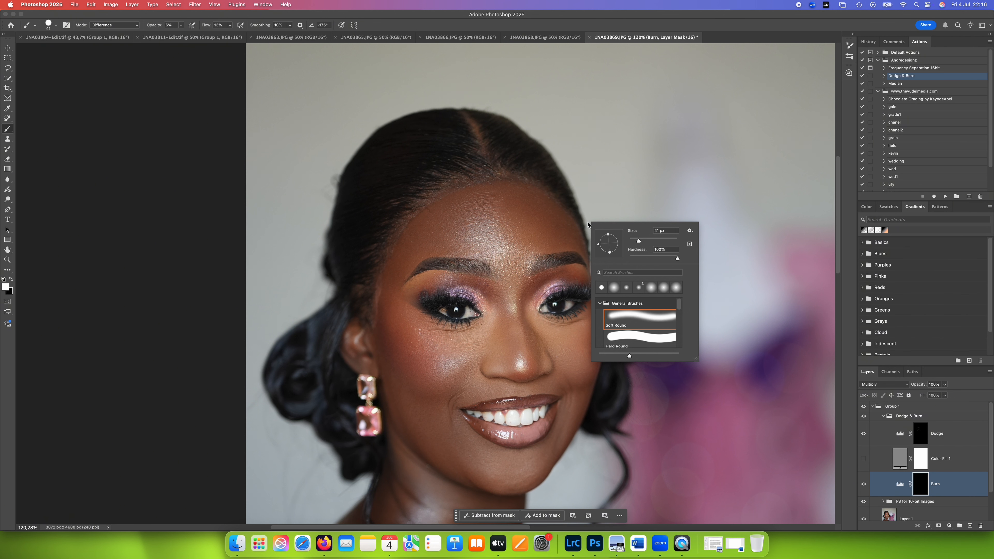
drag(638, 240, 636, 241)
click(509, 194)
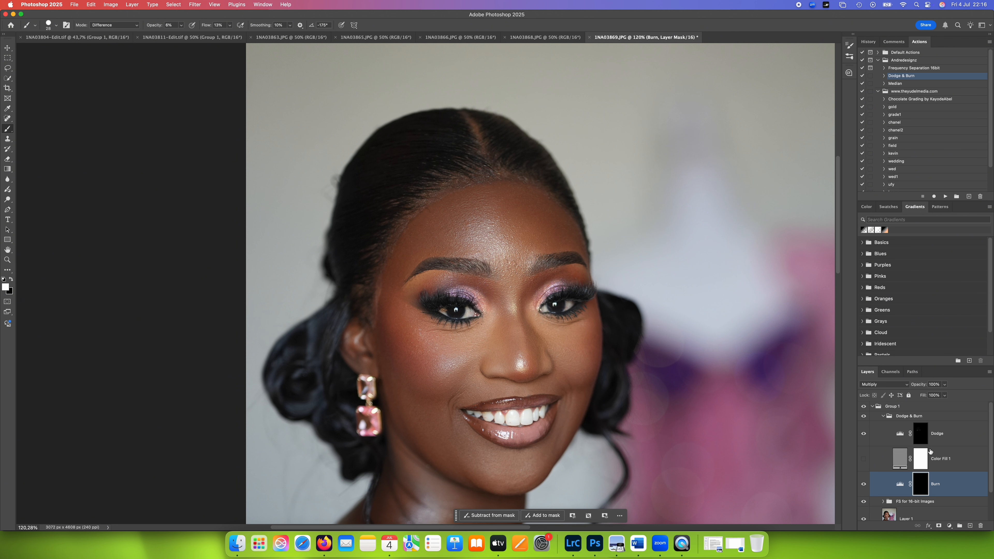
click(940, 440)
click(954, 483)
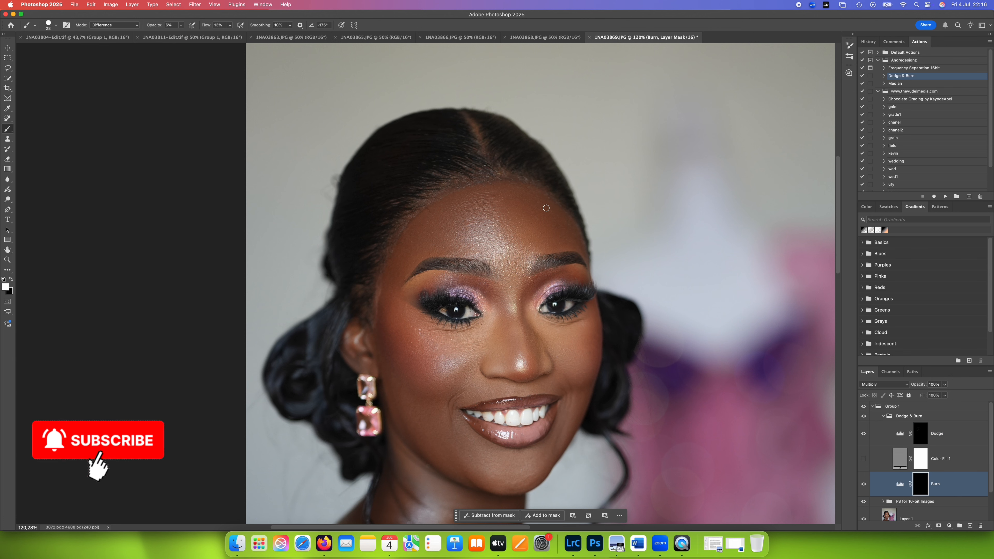
Step: Target the Dodge layer's mask and reduce the brush below 28 px to lighten dark spots between the eyebrows
click(940, 434)
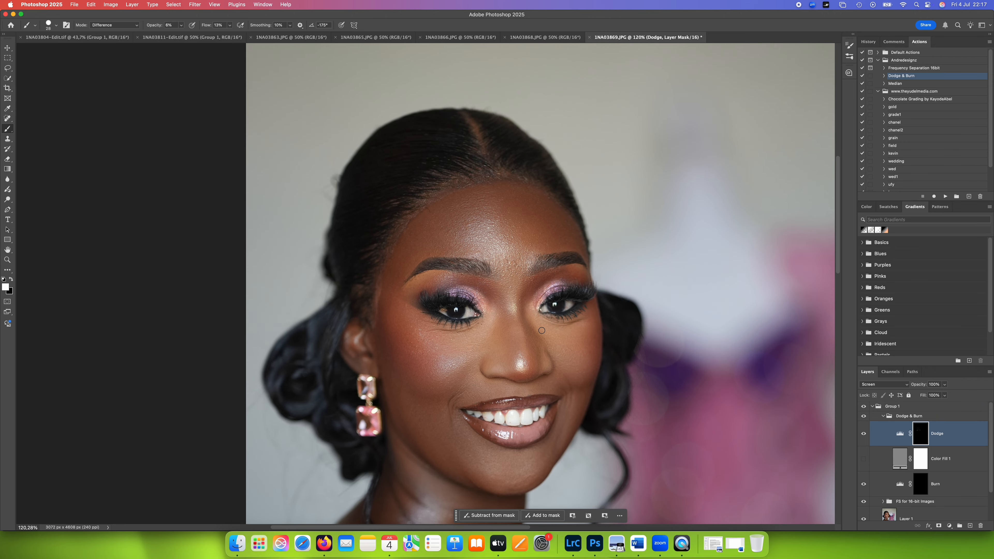
right_click(535, 290)
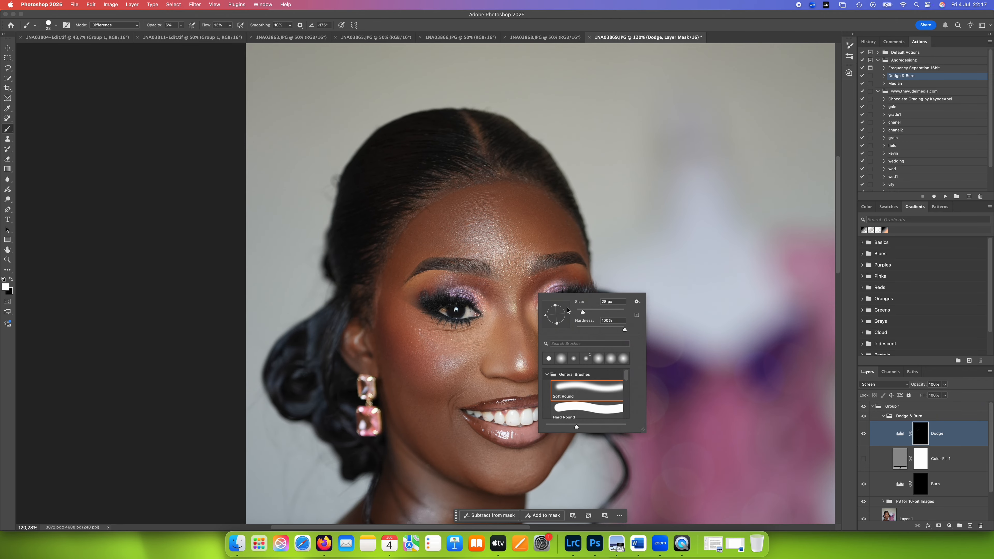
drag(585, 312, 580, 313)
click(524, 280)
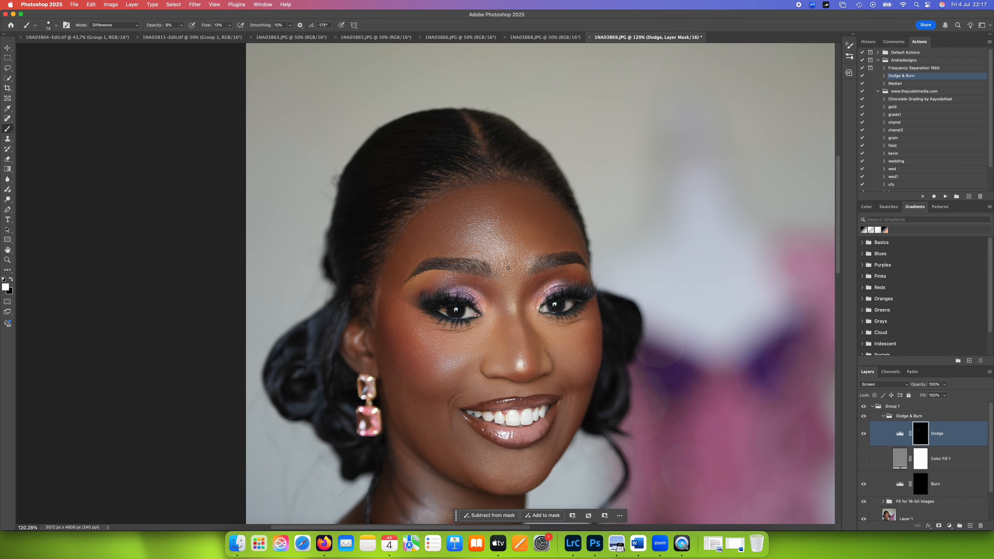
Step: Enlarge the brush to 51 px and lighten the centre of the forehead on the Dodge layer's mask
scroll(493, 270, down, 5)
scroll(493, 269, up, 6)
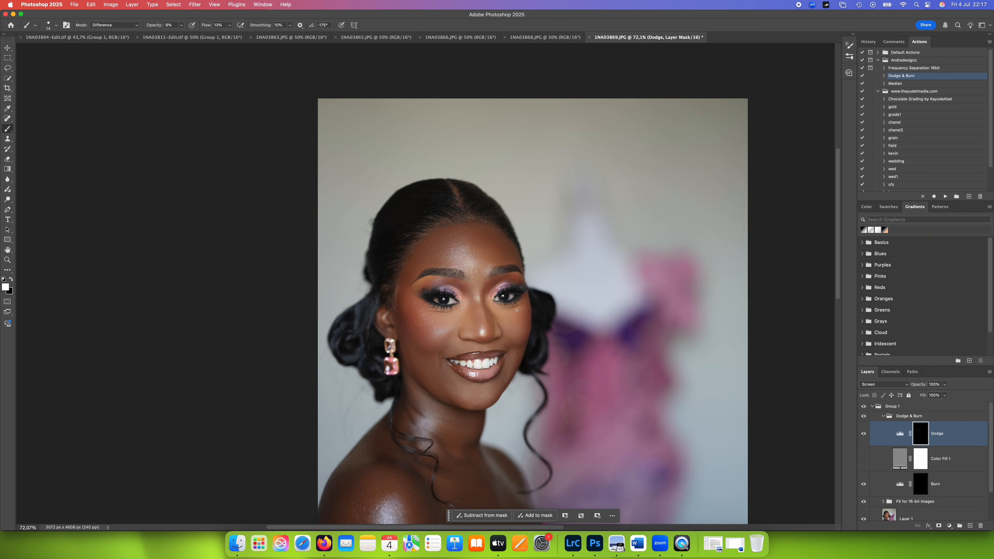
scroll(517, 311, down, 1)
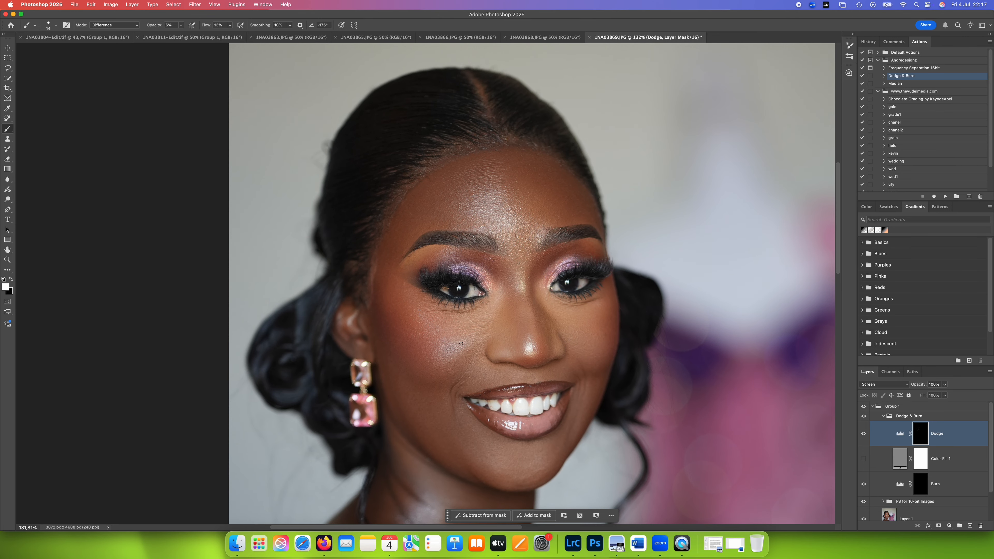
scroll(462, 339, down, 10)
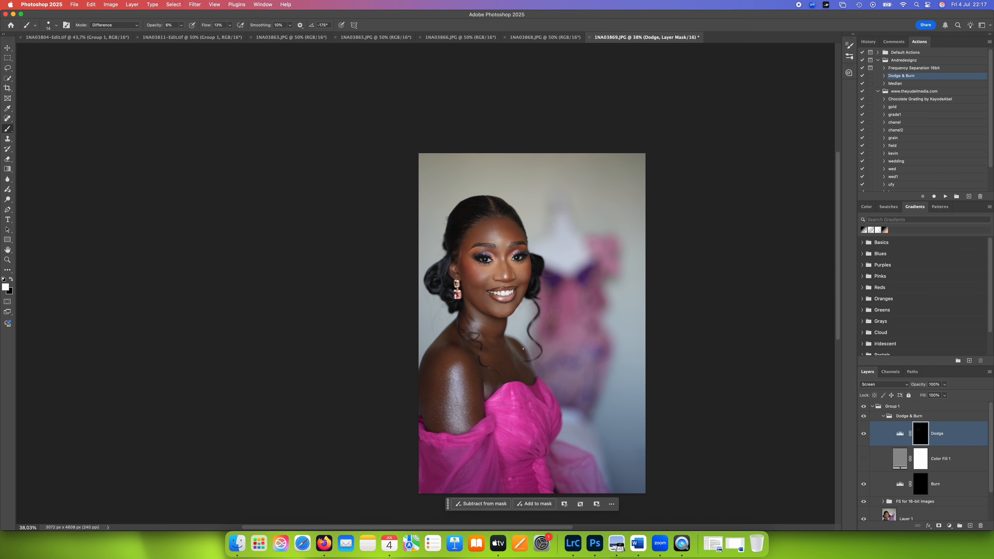
right_click(526, 351)
click(574, 365)
right_click(527, 251)
click(579, 266)
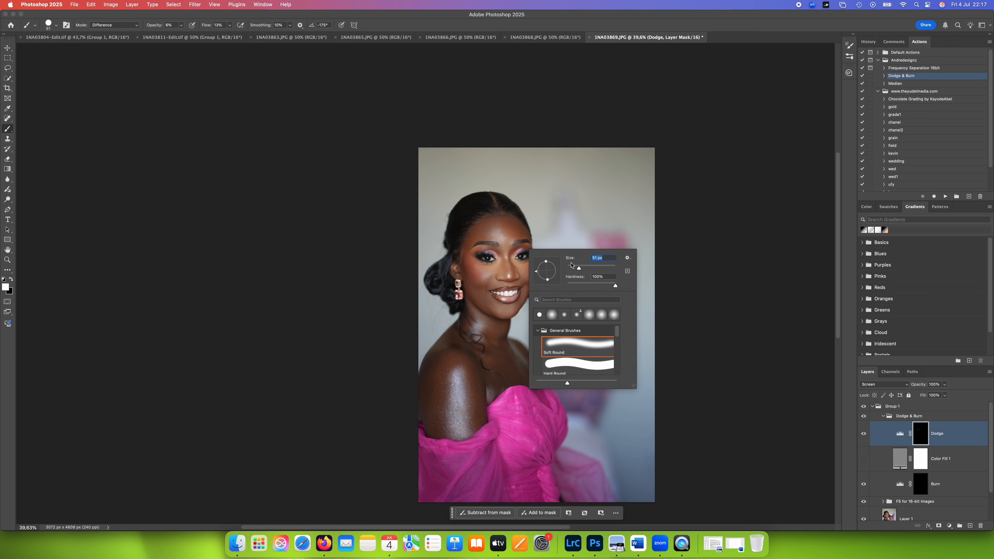
click(503, 227)
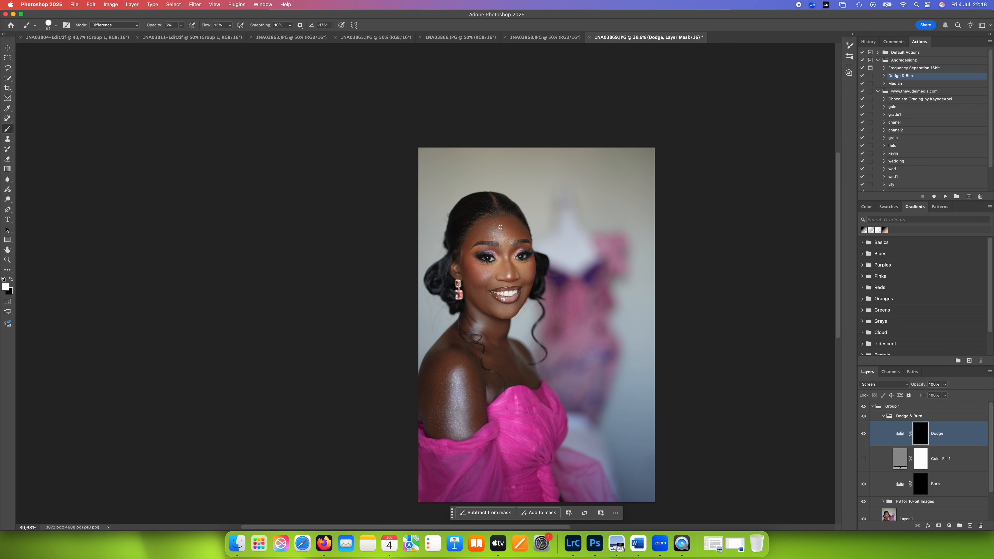
Step: Reselect the Dodge layer inside Group 1 and lighten the under-eye area beside the nose with a 70 px brush
click(873, 407)
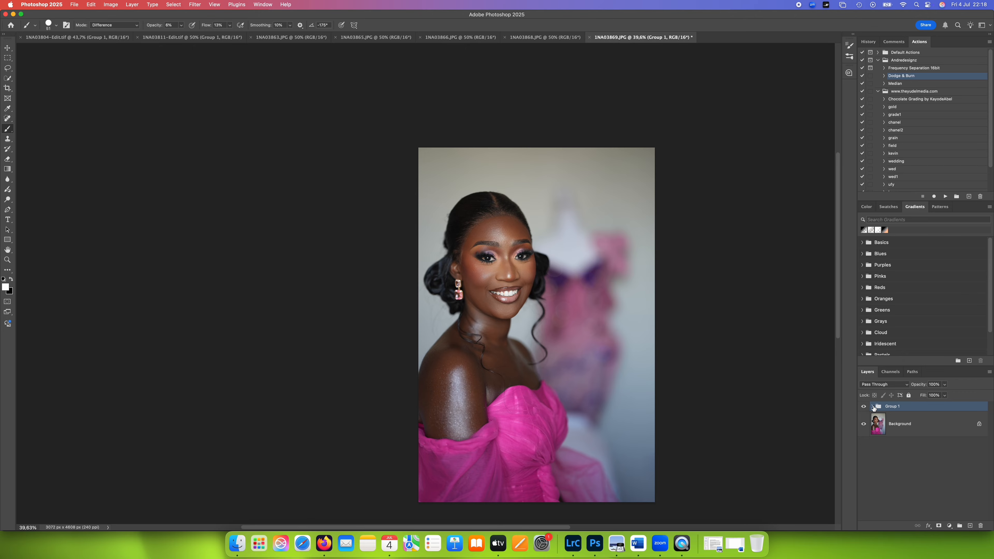
click(872, 407)
click(947, 436)
right_click(547, 348)
drag(607, 368, 602, 368)
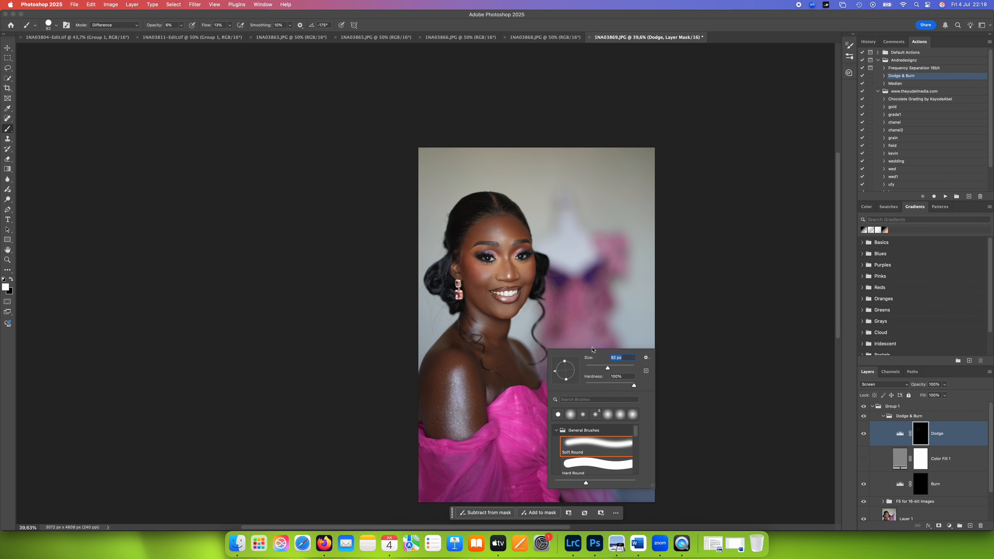
click(526, 267)
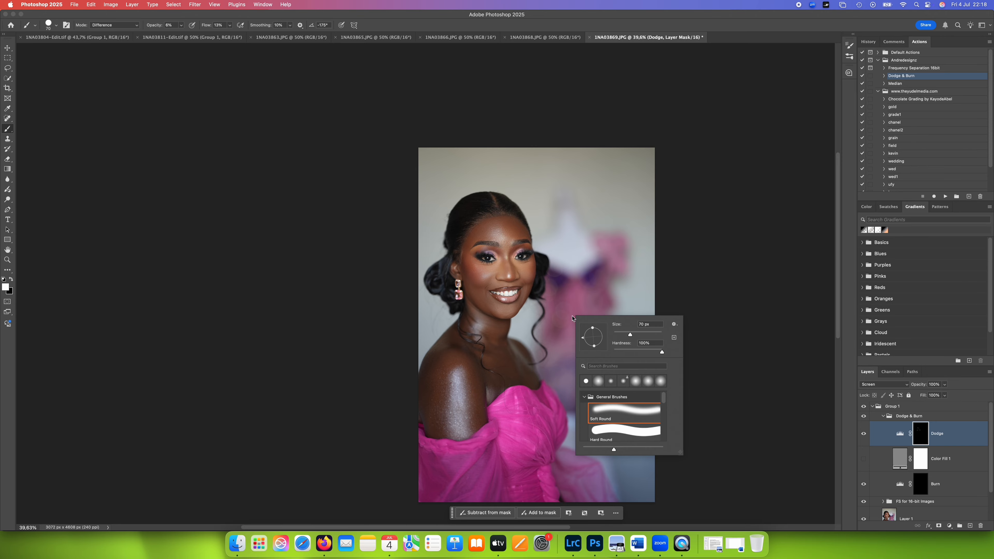
Step: Reduce the brush below 70 px and lighten the cheek near the dark side hair bun on the Dodge mask
right_click(635, 340)
drag(633, 333, 627, 334)
scroll(626, 336, up, 2)
click(549, 263)
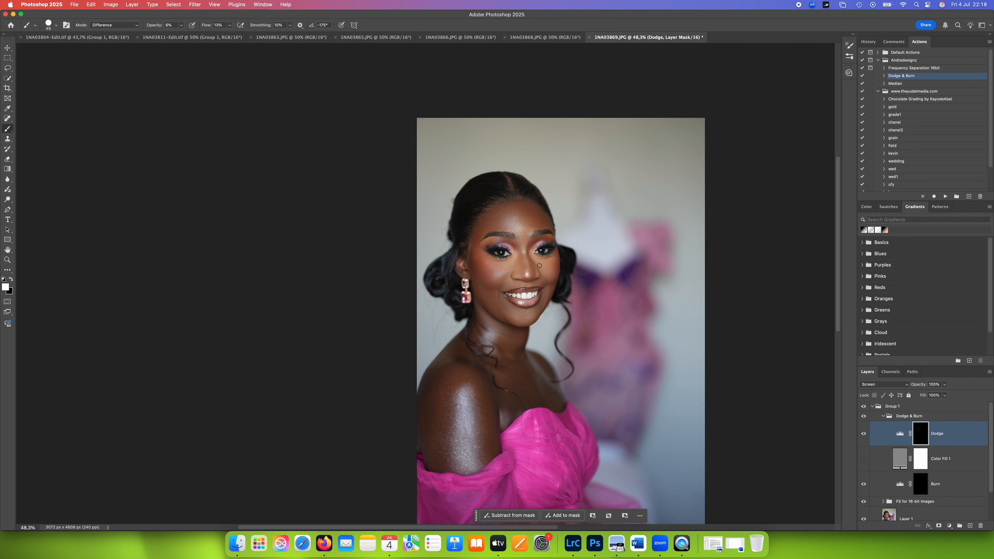
scroll(566, 275, up, 2)
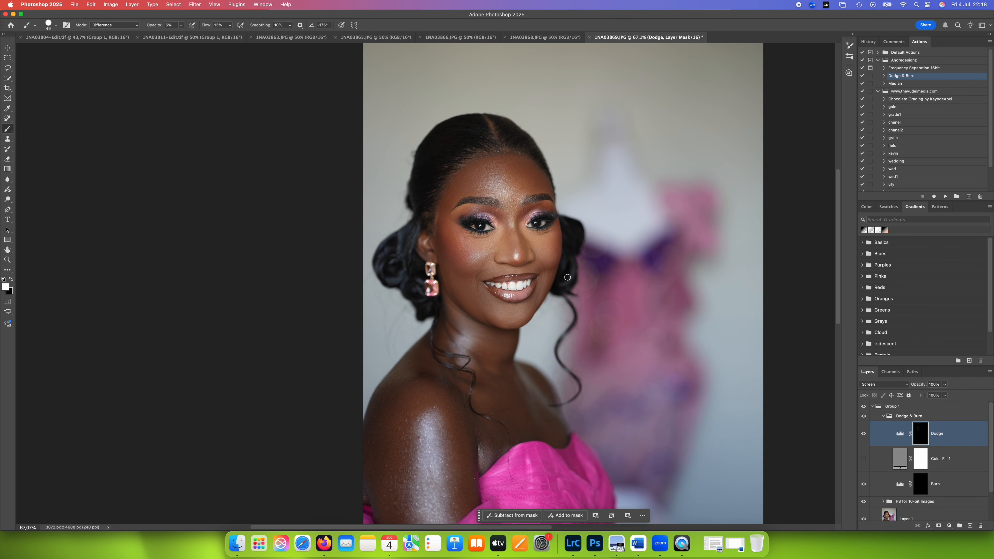
right_click(586, 278)
click(552, 245)
scroll(548, 252, down, 3)
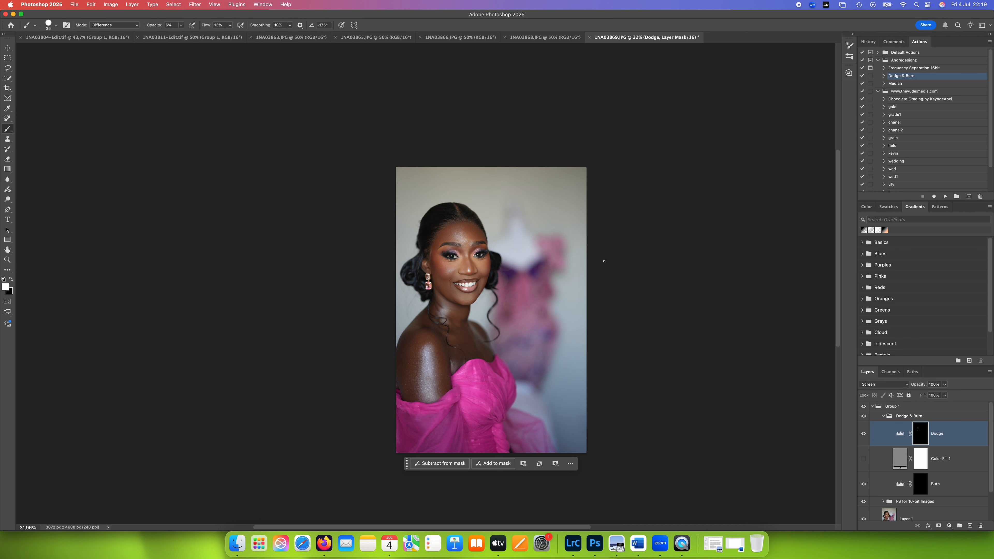
Step: Enlarge the brush slightly and lighten the area just under the eye on the bun side of the face
scroll(504, 281, up, 2)
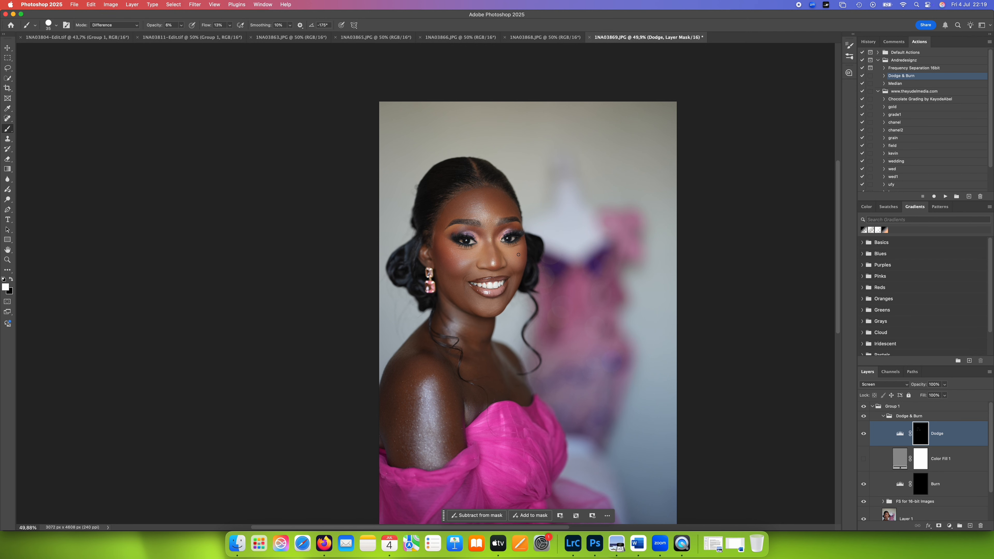
right_click(543, 294)
click(596, 313)
click(511, 253)
Step: Collapse Group 1, stamp all visible layers into a new layer above it, and delete the group
click(872, 407)
key(super+alt+shift+e)
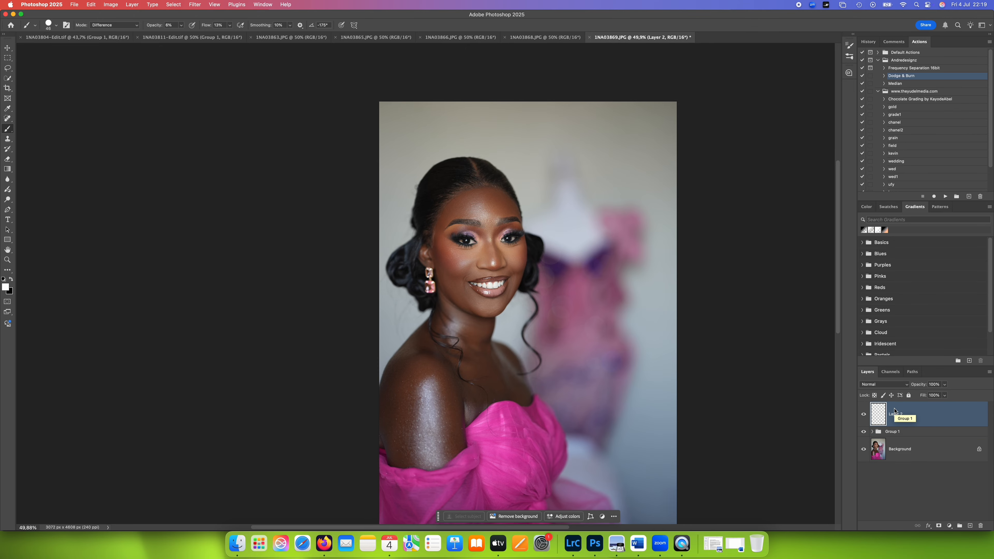
drag(898, 432, 981, 526)
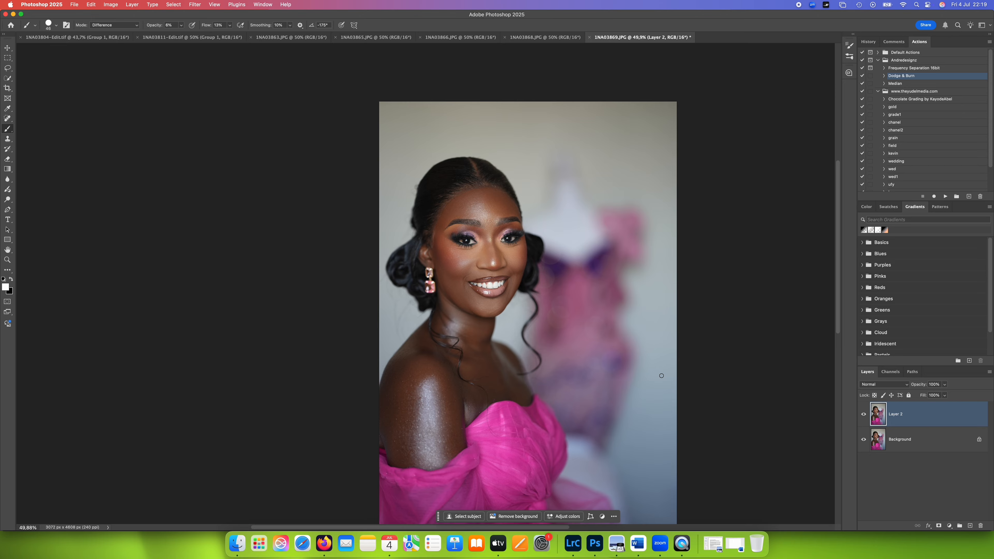
Step: Lasso the hairline along the forehead and temple and run Generative Fill on it without a prompt
key(l)
scroll(446, 277, up, 5)
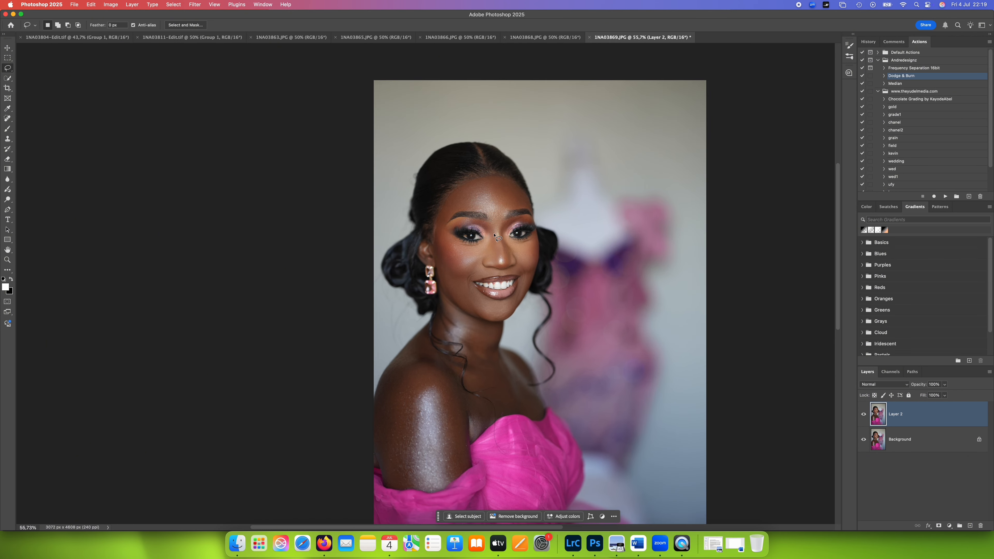
mouse_move(444, 263)
mouse_down()
mouse_move(442, 337)
mouse_move(455, 269)
mouse_move(481, 214)
mouse_move(546, 163)
mouse_move(591, 153)
mouse_move(621, 153)
mouse_move(670, 184)
mouse_move(705, 230)
mouse_move(679, 176)
mouse_move(640, 133)
mouse_move(573, 131)
mouse_move(499, 165)
mouse_move(459, 215)
mouse_move(443, 273)
mouse_up()
click(520, 349)
click(649, 349)
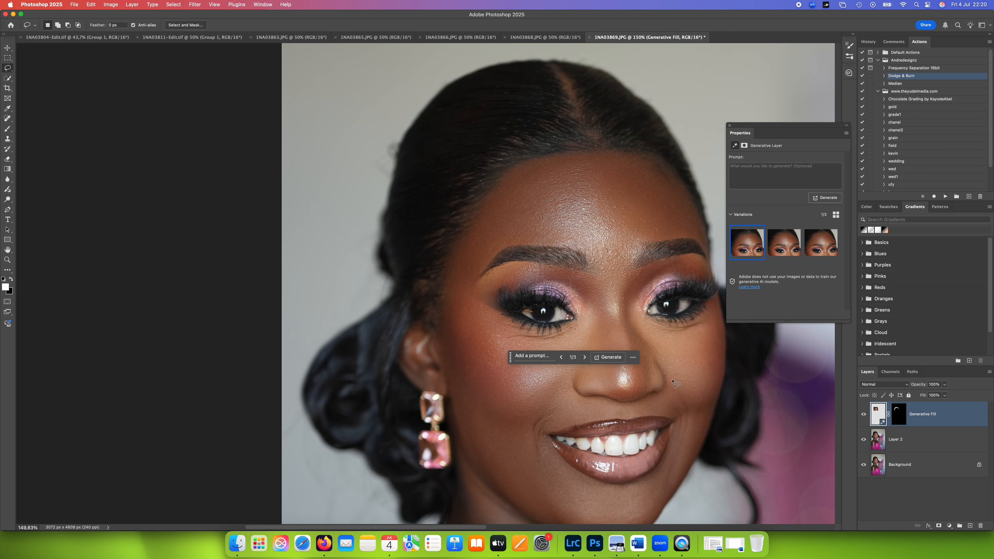
Step: Preview the generated hairline variations, keep the second one, and close the generative layer's properties
click(783, 245)
click(821, 243)
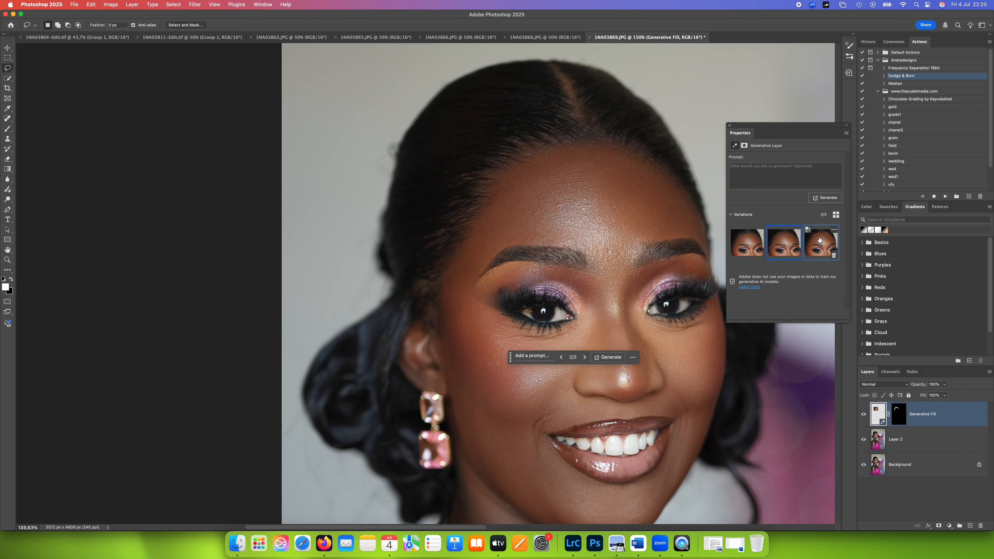
click(784, 243)
click(730, 125)
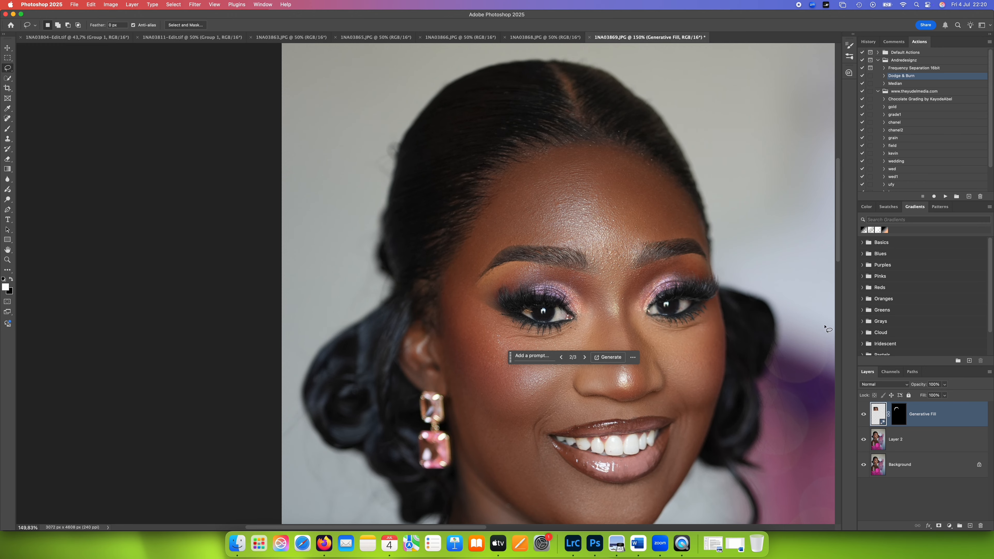
Step: Compare the hairline before and after by toggling the Generative Fill layer's visibility, both close up and on the wider portrait
click(863, 414)
click(863, 414)
click(863, 415)
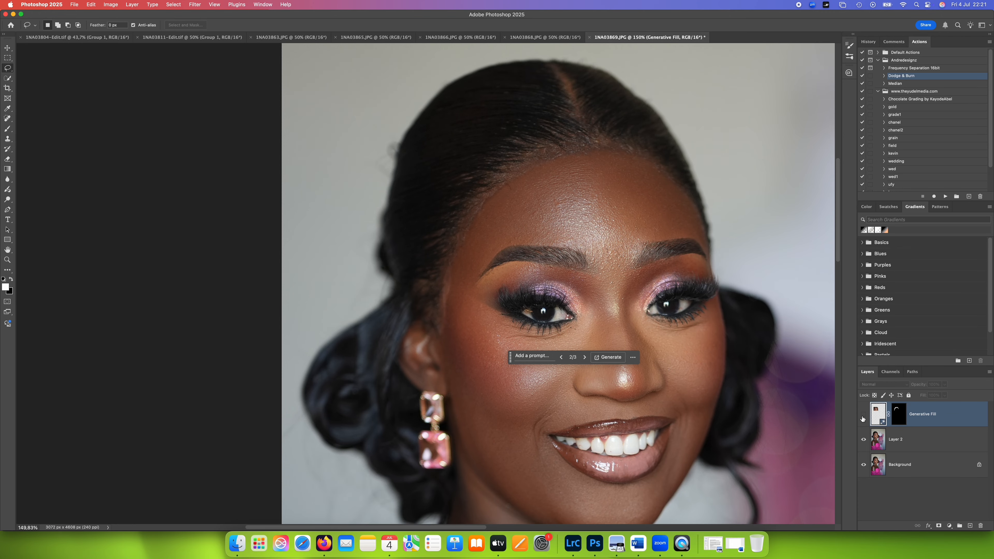
click(863, 415)
key(super+minus)
key(super+minus)
key(super+minus)
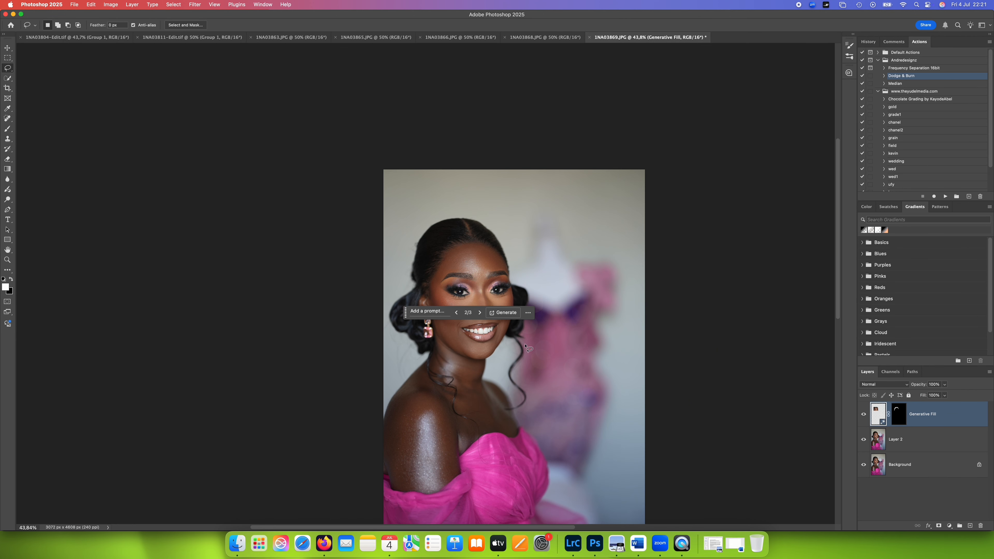
click(864, 414)
click(864, 414)
drag(405, 312, 331, 356)
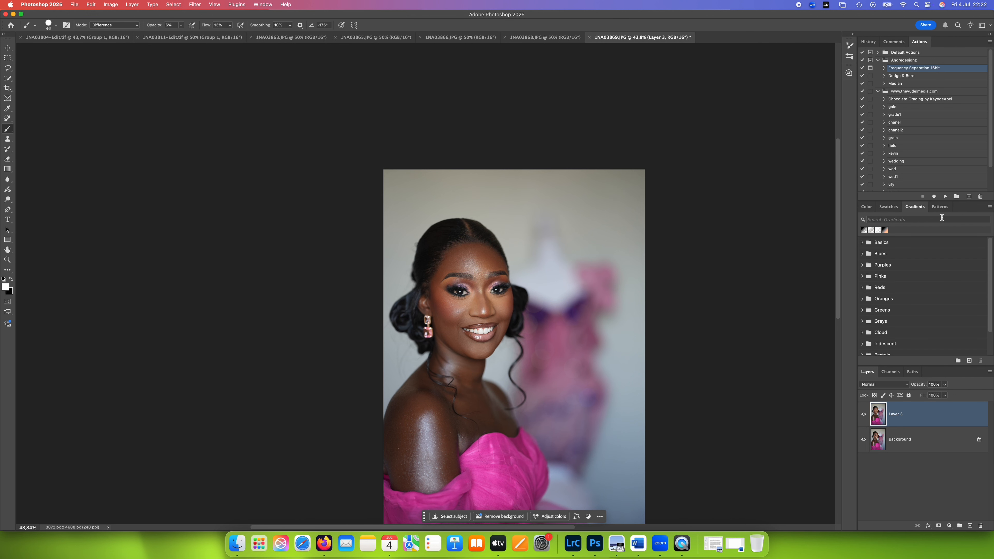
Step: Run the Dodge & Burn action above the merged layer and target the Dodge layer
click(909, 77)
click(946, 197)
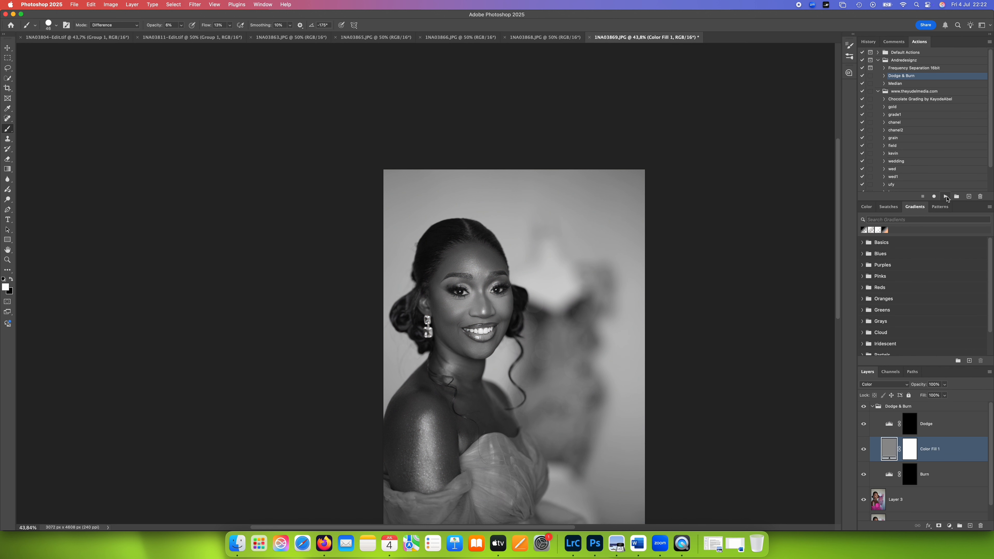
click(940, 427)
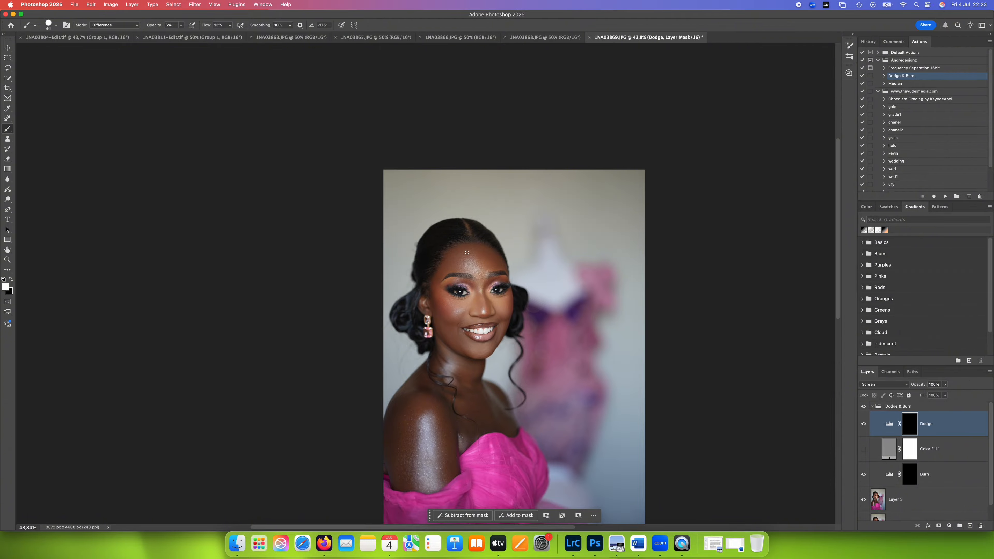
Step: Adjust the brush size and paint across the forehead on the new Dodge mask to lighten it
right_click(499, 278)
click(558, 297)
drag(455, 268, 468, 269)
scroll(516, 263, down, 2)
Step: Set the brush to 94 px, reduce it slightly, and brighten the upper centre of the forehead
right_click(460, 294)
drag(514, 314, 520, 314)
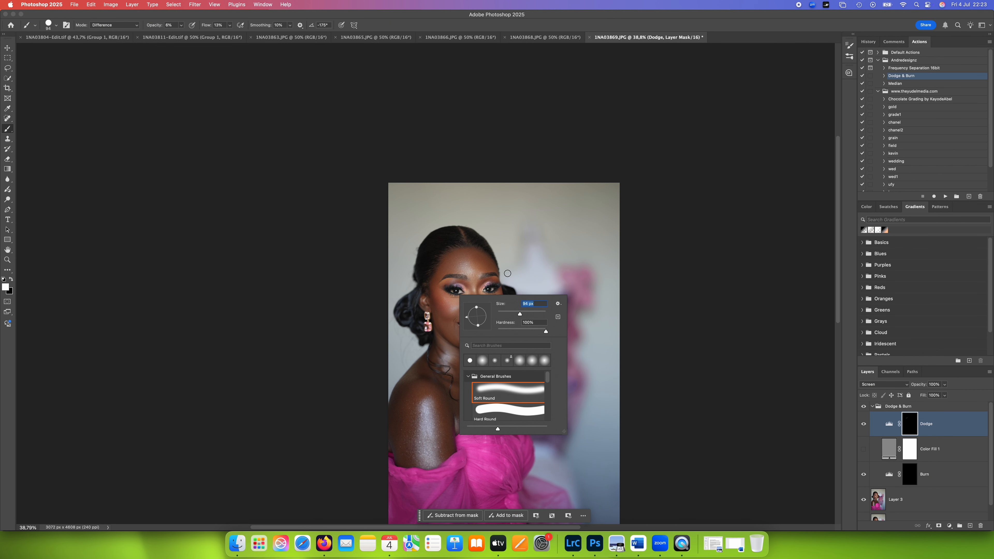
right_click(545, 265)
drag(607, 284, 602, 284)
click(472, 260)
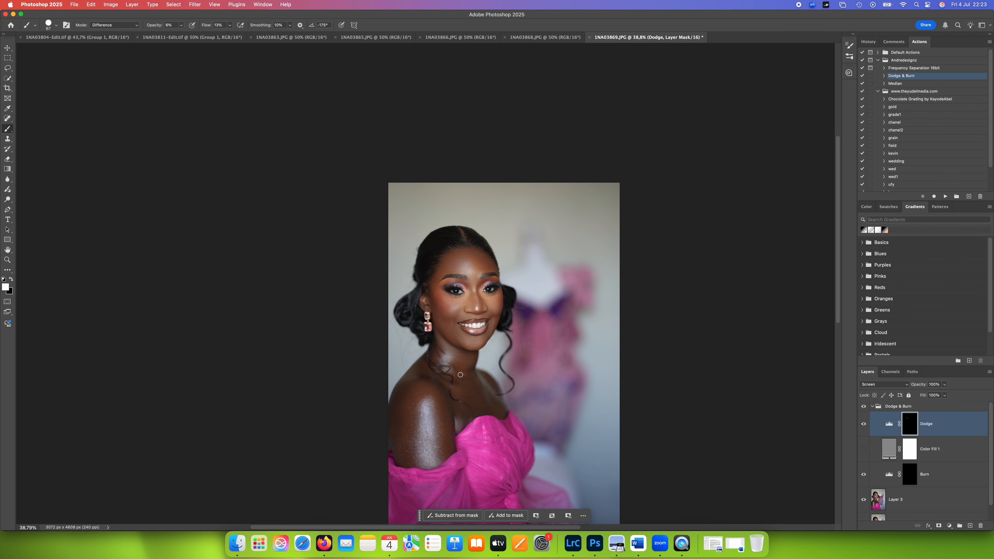
Step: Collapse the Dodge & Burn group, save and close the 1NA03869.JPG document, and switch to Lightroom Classic
click(873, 406)
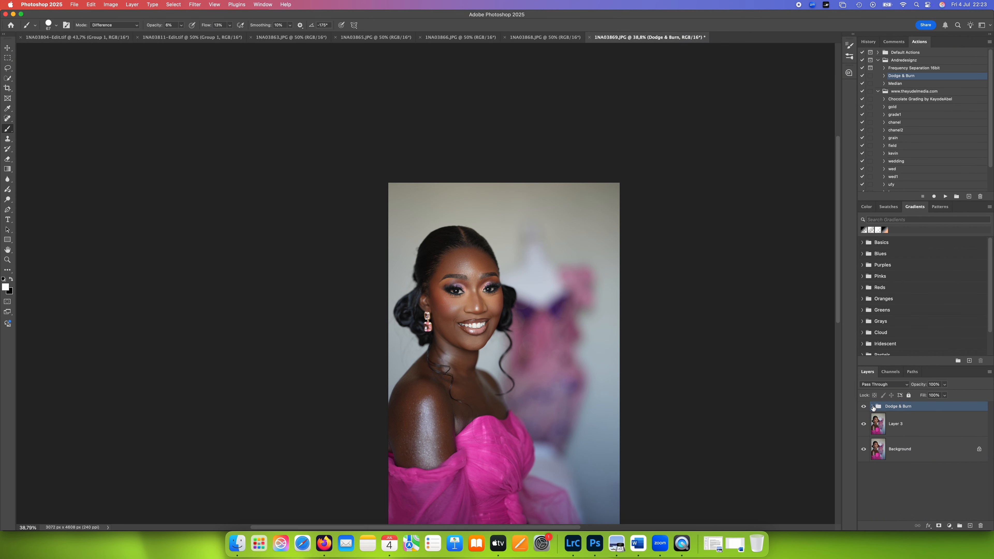
key(super+s)
click(589, 38)
click(572, 543)
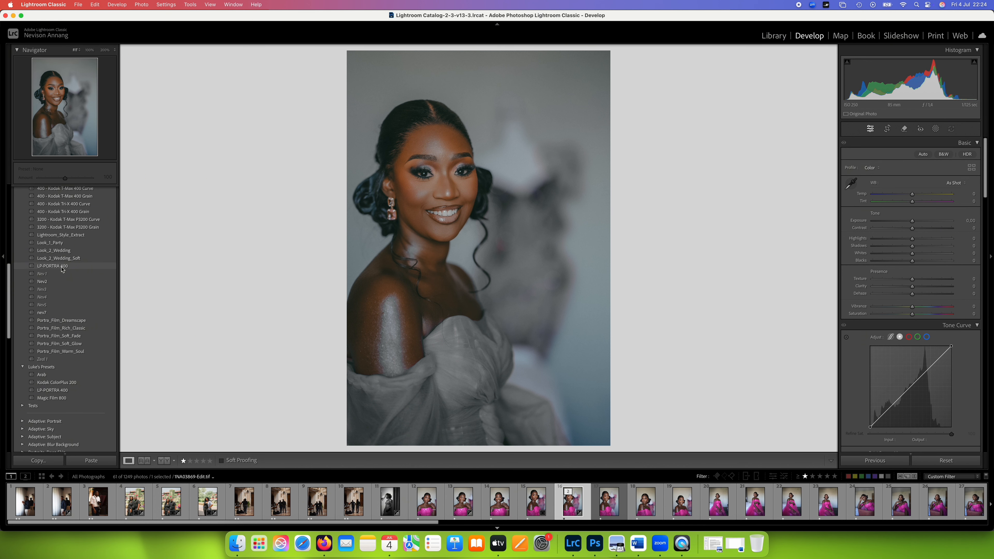
Step: Apply the Portra_Film_Dreamscape preset to the retouched portrait and set Exposure to −0.10 and Shadows to +14
click(78, 322)
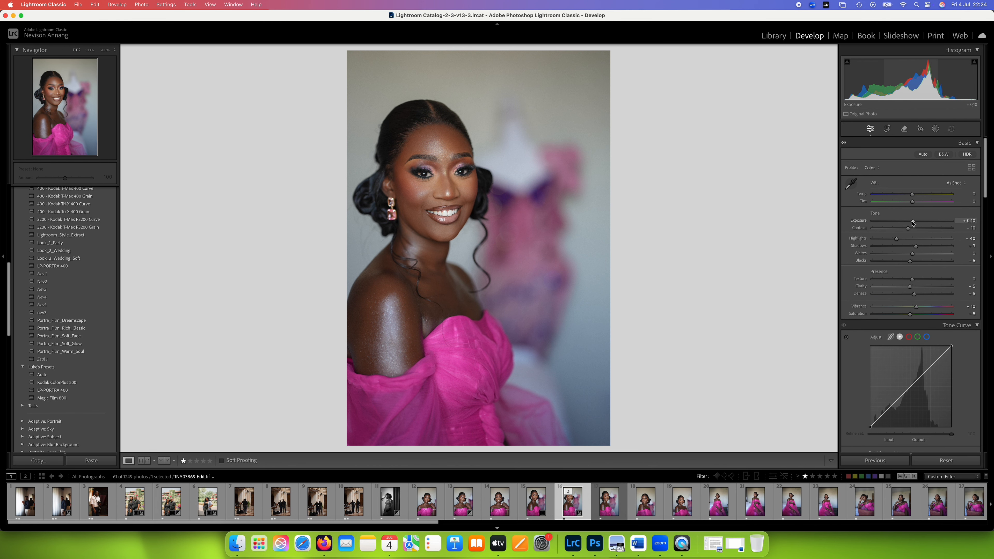
drag(915, 221, 911, 224)
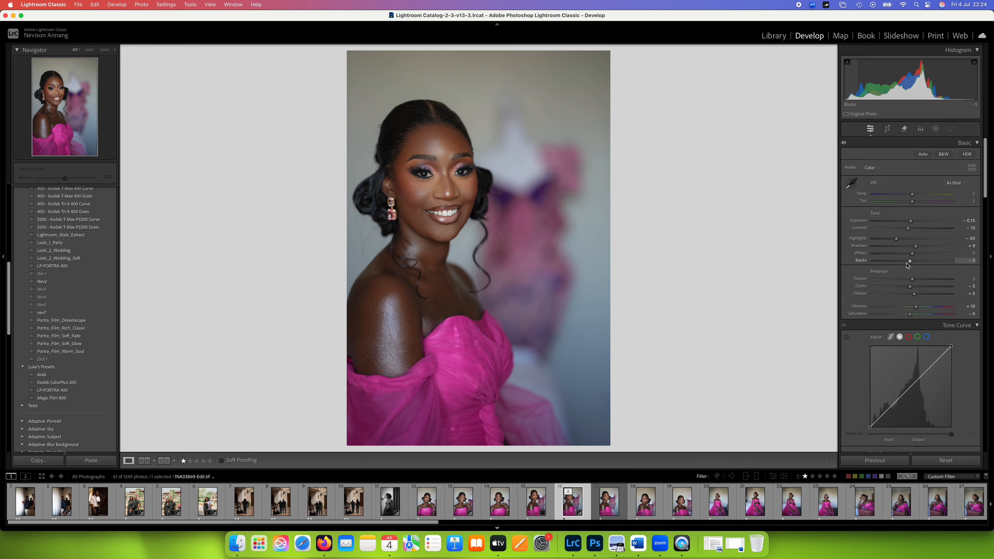
drag(910, 260, 914, 227)
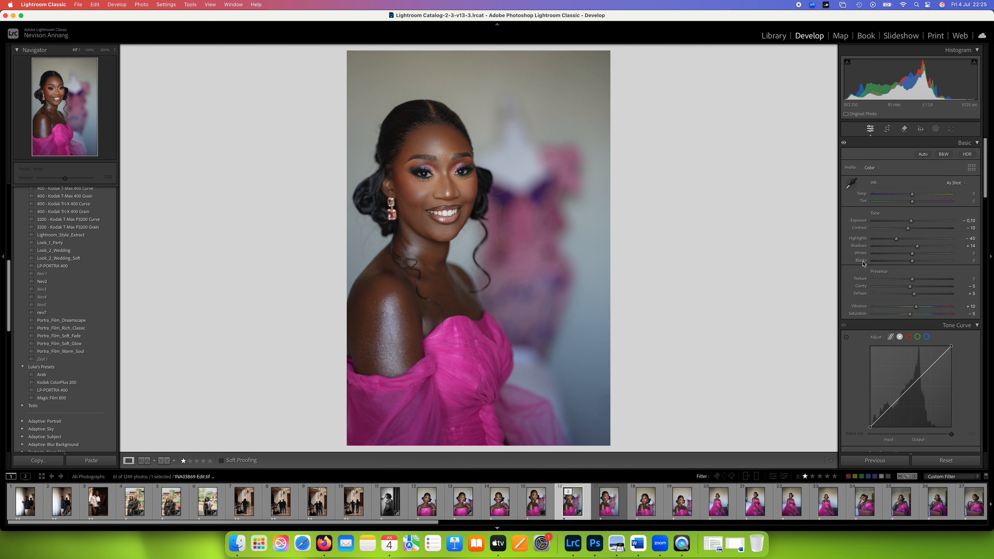
Step: Set Blacks to +4 and Contrast to −12, and fine-tune the Vibrance of the portrait
drag(909, 260, 916, 265)
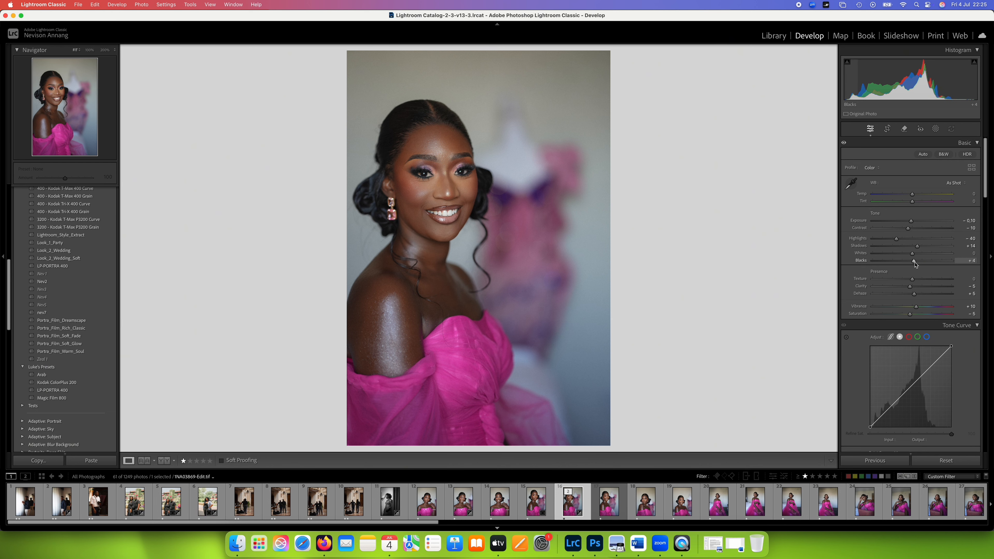
drag(908, 229, 907, 229)
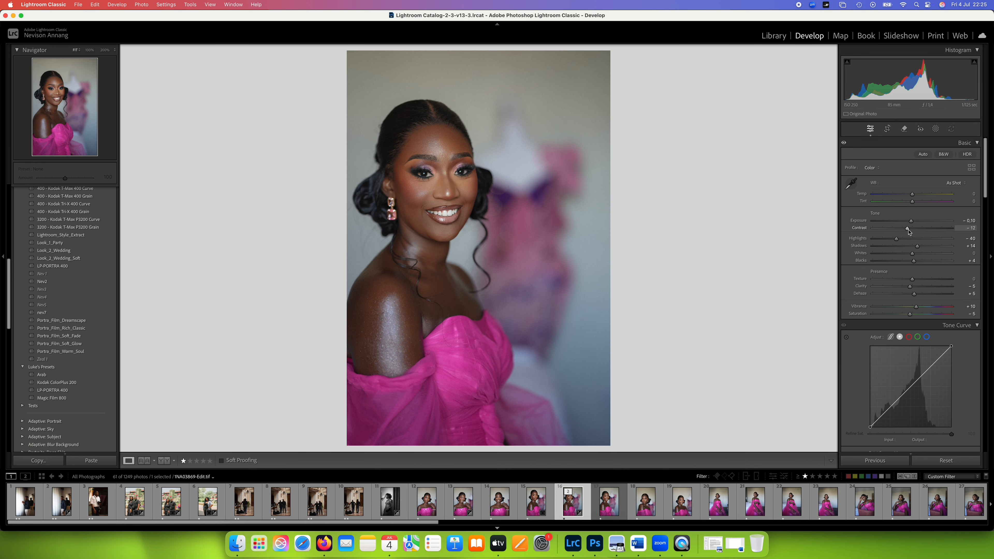
drag(916, 306, 913, 294)
Step: Inspect the grain on the face up close and create a virtual copy of 1NA03869-Edit.tif
key(z)
scroll(910, 356, down, 15)
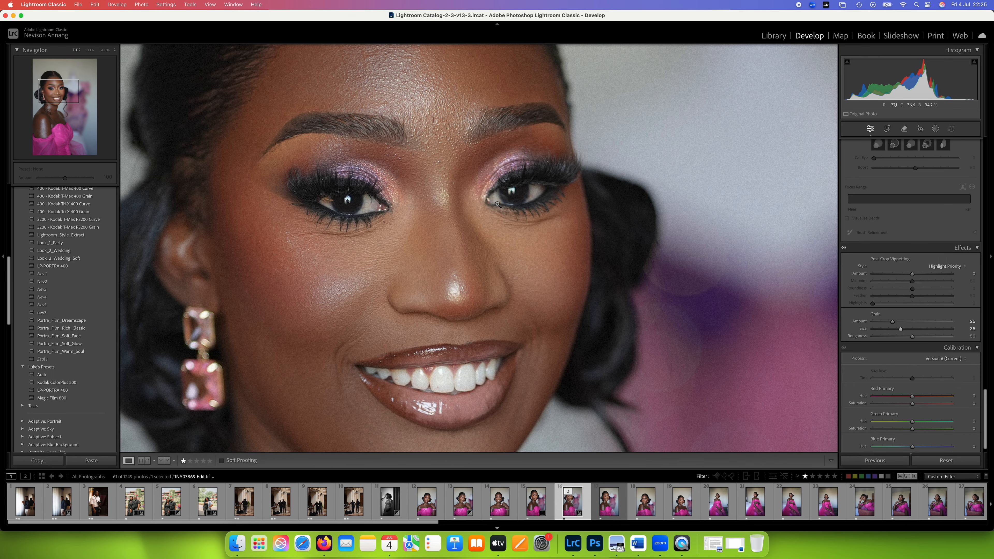
key(z)
right_click(574, 513)
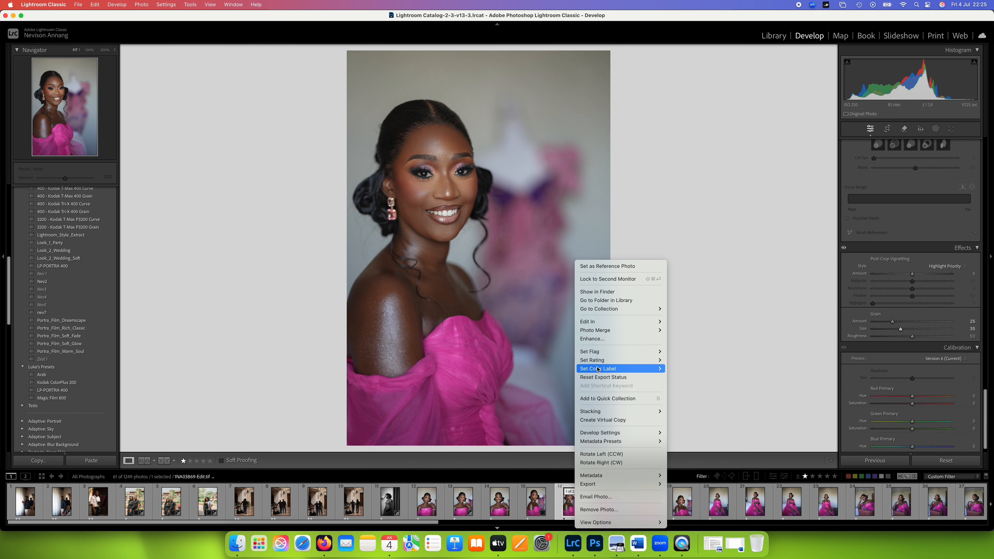
click(603, 420)
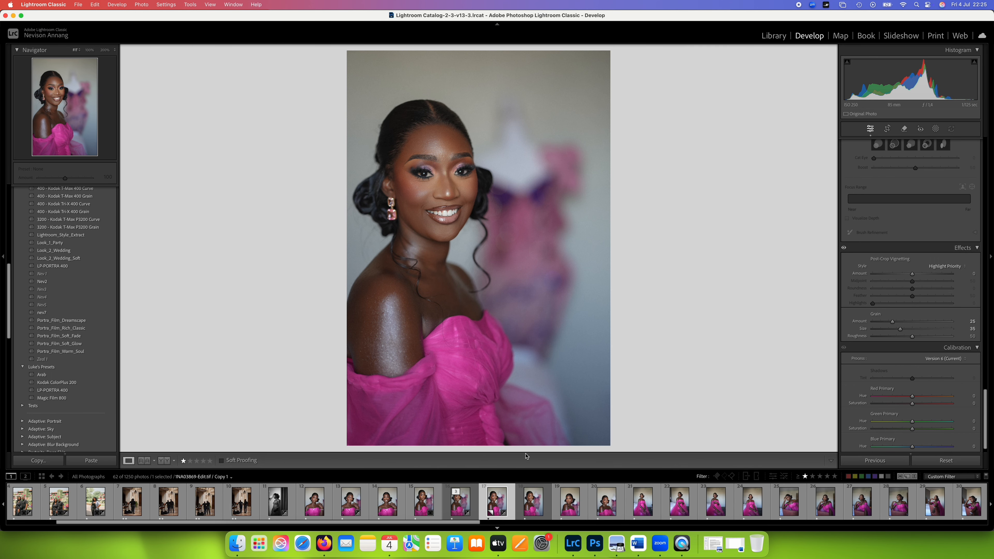
Step: Reset the virtual copy's develop settings and switch back to the graded original 1NA03869-Edit.tif
key(shift+super+r)
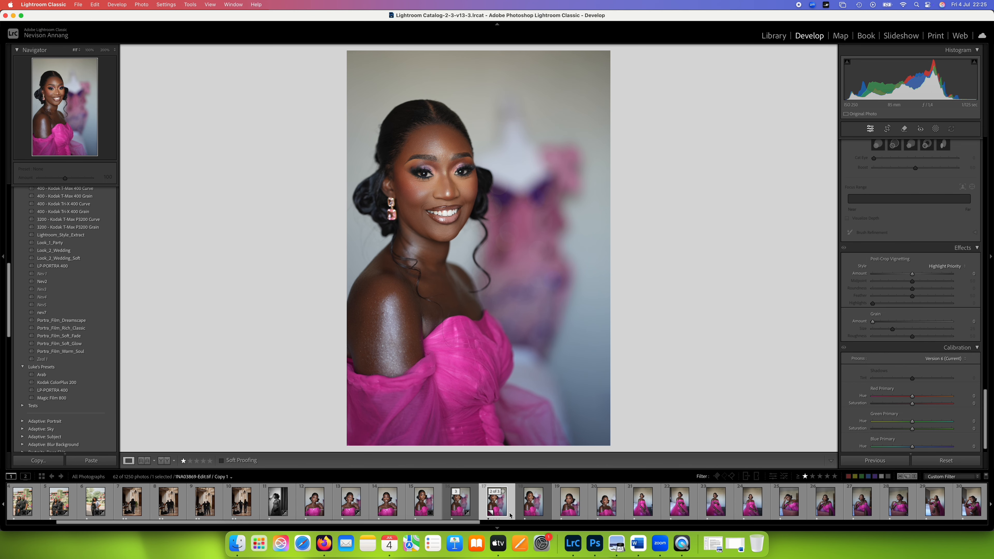
click(460, 501)
Step: Color grade the original portrait, shifting the midtones toward cyan and turning the shadow and highlight hues toward yellow
scroll(946, 372, up, 15)
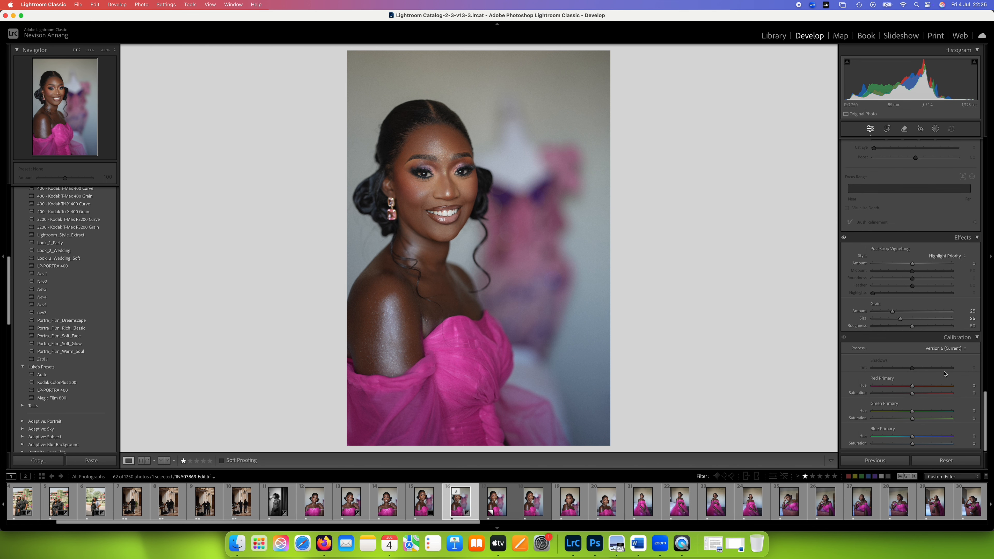
scroll(925, 394, up, 3)
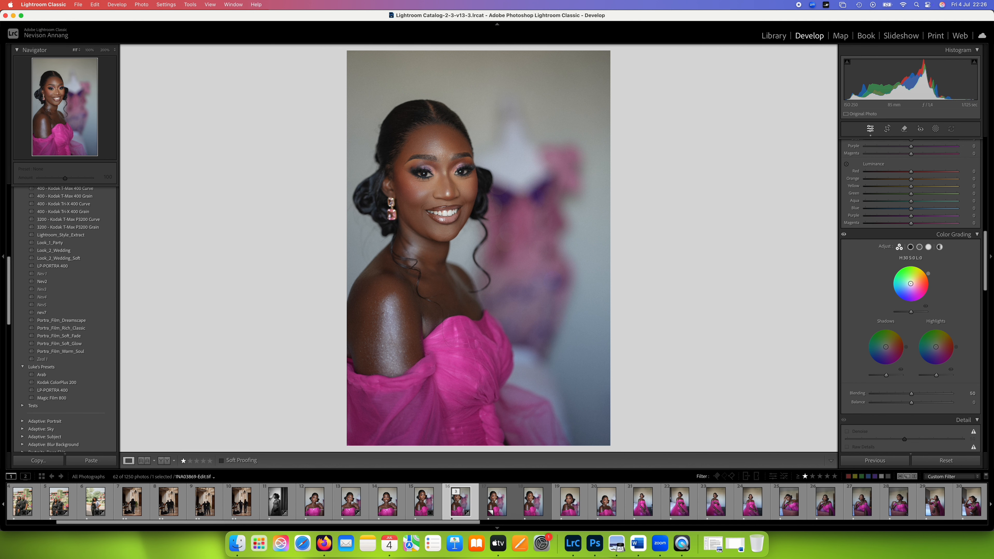
drag(928, 275, 890, 284)
mouse_move(902, 335)
mouse_down()
mouse_move(883, 367)
mouse_move(888, 347)
mouse_move(873, 333)
mouse_move(903, 338)
mouse_up()
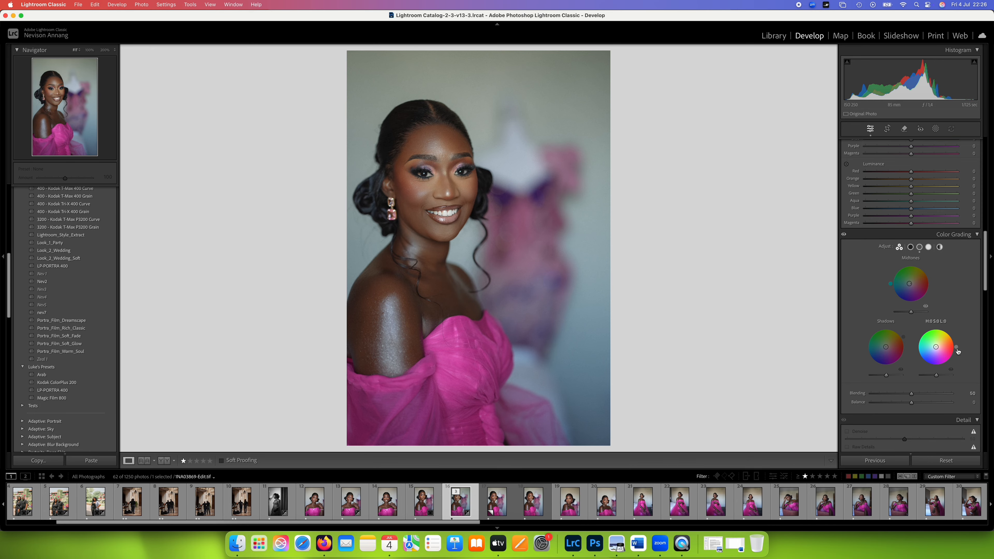
drag(955, 341, 947, 330)
drag(936, 347, 898, 331)
Step: Compare the color-graded portrait repeatedly with its before view
key(backslash)
key(backslash)
key(backslash)
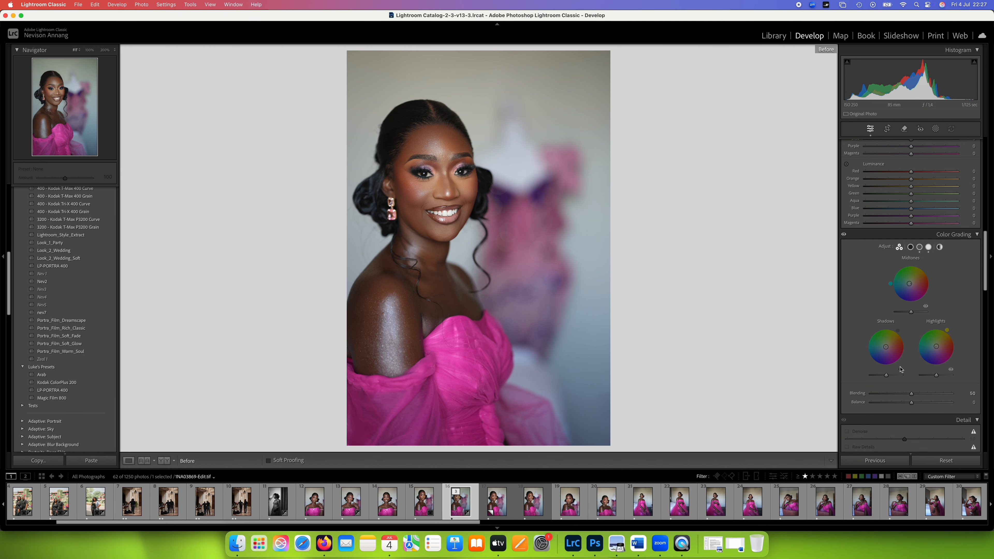
key(backslash)
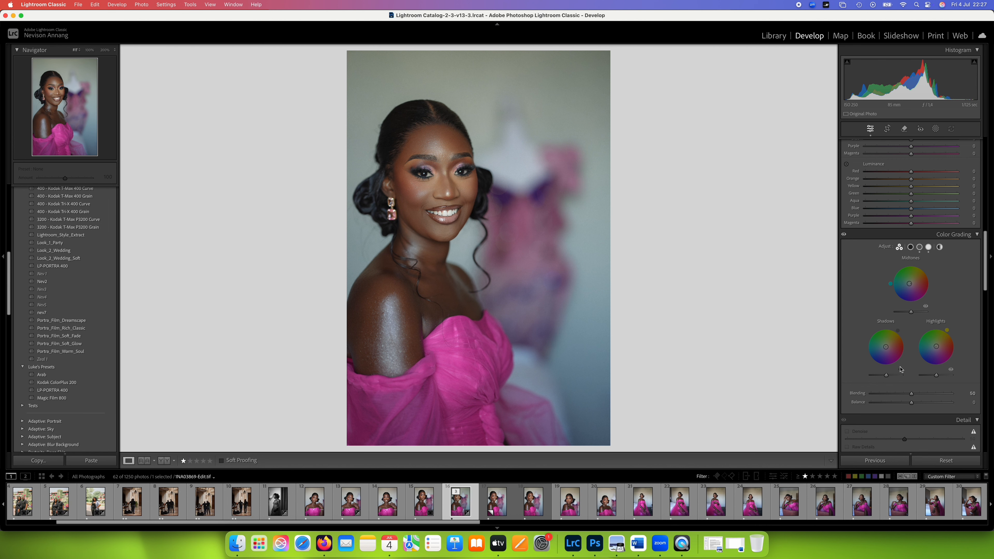
key(backslash)
key(backslash)
key(backslash)
key(backslash)
Step: Warm the Color Grading midtones to hue 62 and saturation 8, and compare with the before view
drag(910, 284, 912, 282)
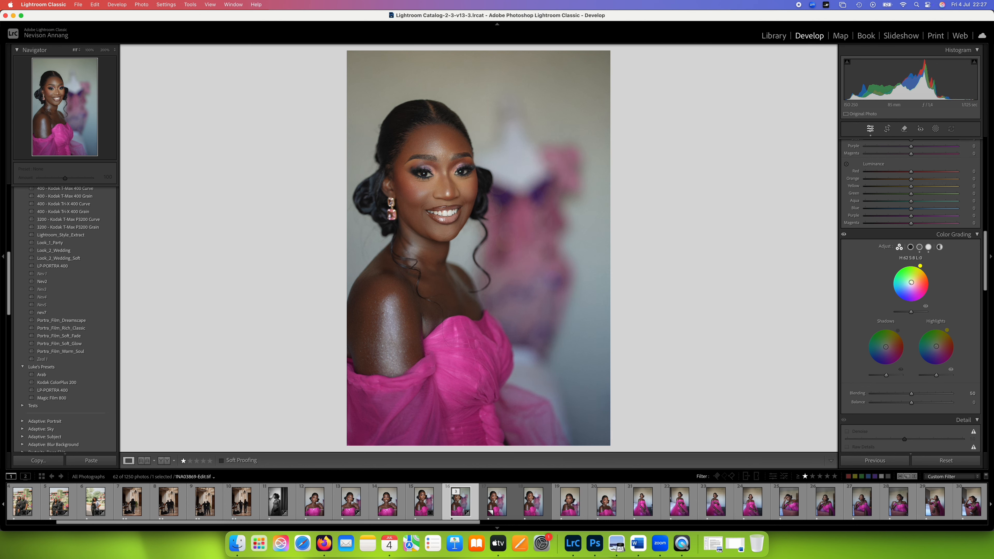
key(backslash)
key(backslash)
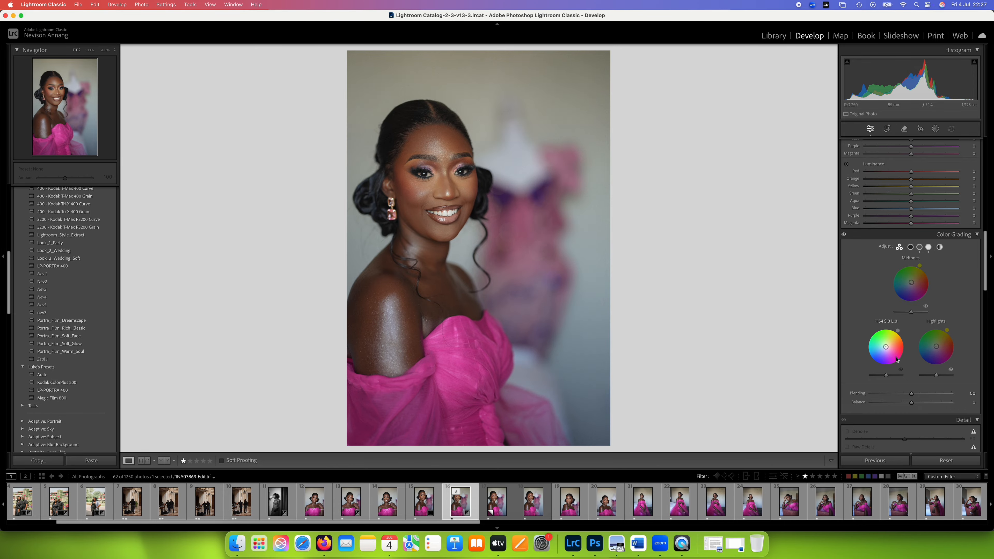
Step: Set the grain Size to 42 and check the grain on the face up close
scroll(897, 360, down, 15)
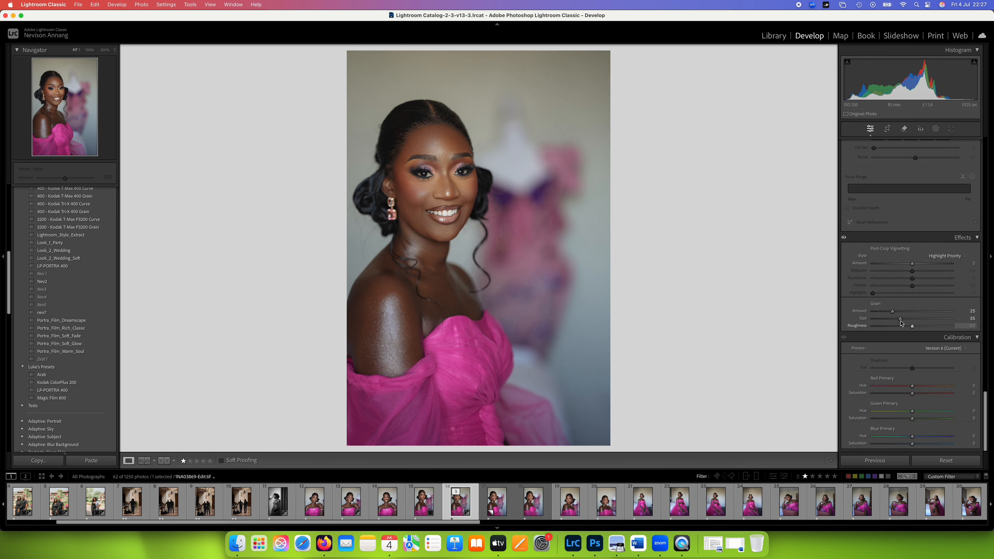
drag(900, 319, 906, 318)
click(464, 196)
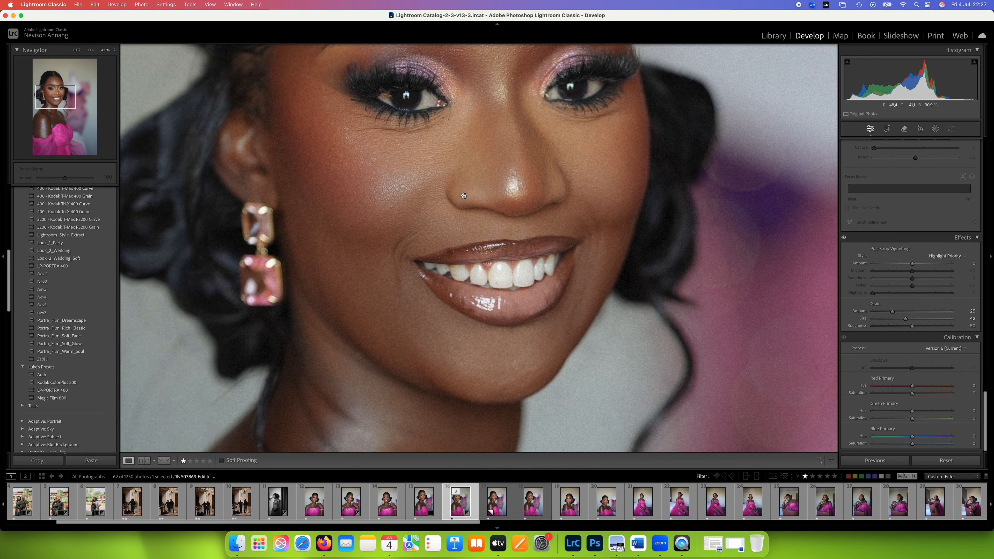
click(606, 221)
Step: Reset the virtual copy again and set Exposure −0.20, Highlights +2, Shadows +13, Whites +6 and Blacks +13
key(Right)
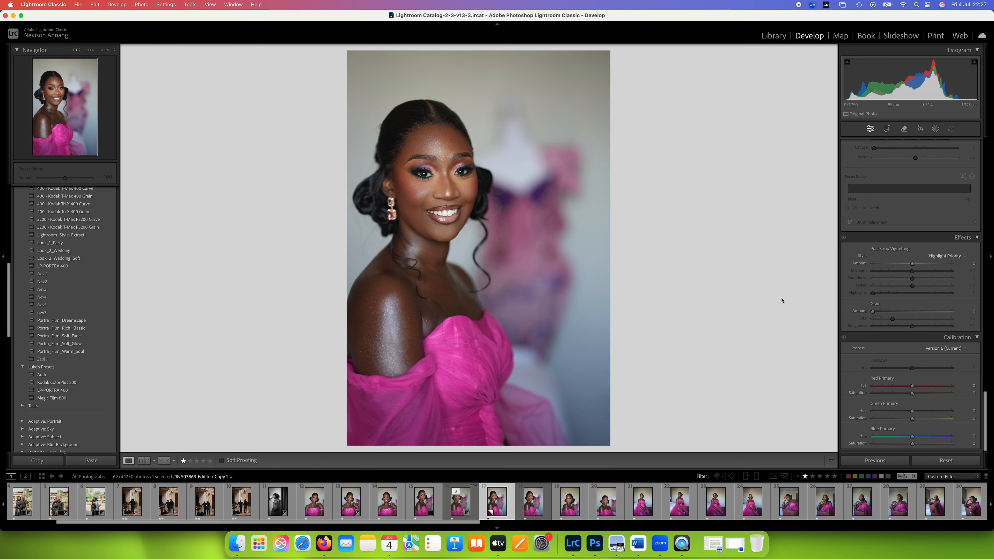
scroll(912, 280, up, 15)
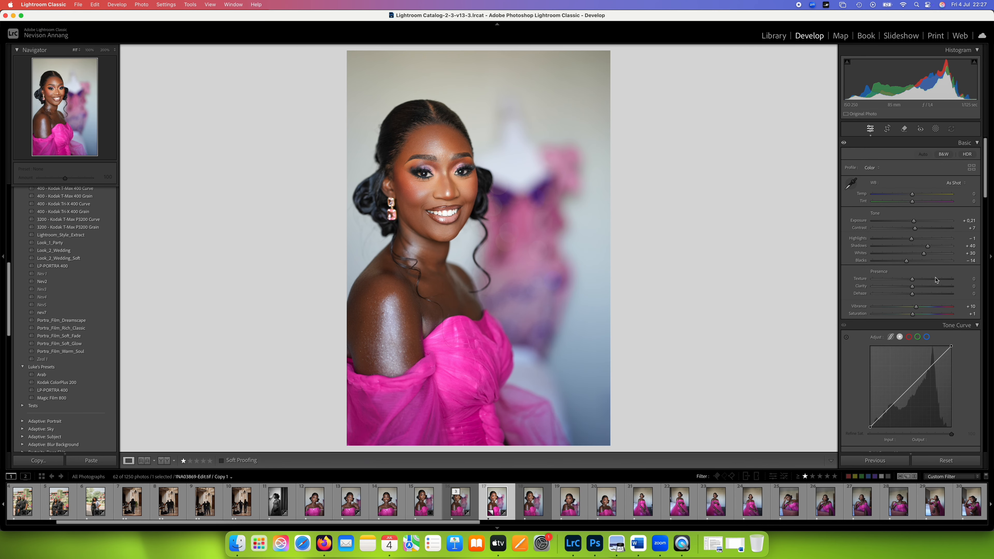
key(super+shift+r)
mouse_move(913, 221)
mouse_down()
mouse_move(919, 261)
mouse_move(913, 239)
mouse_up()
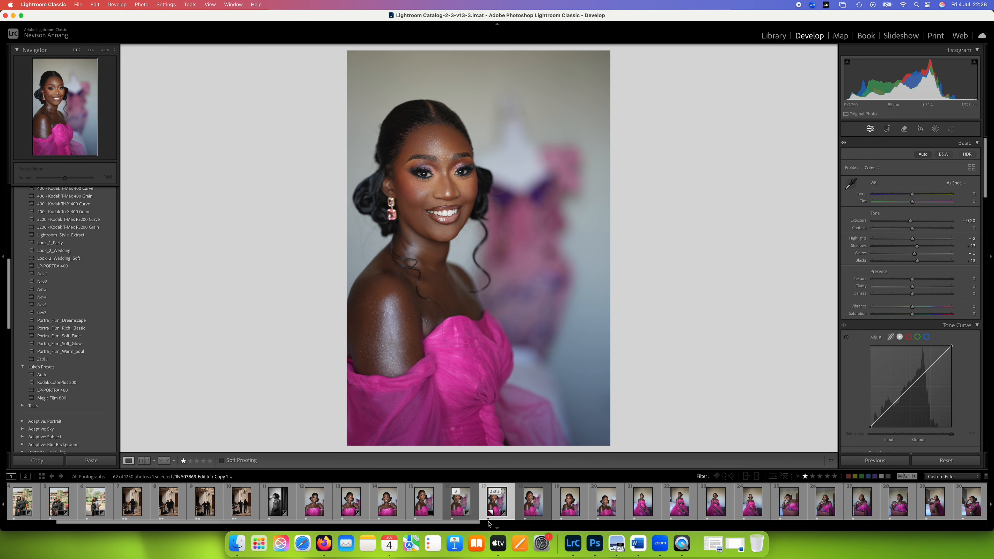
Step: Select both the graded original and its virtual copy and export them to the morning folder
super+right_click(460, 509)
key(Escape)
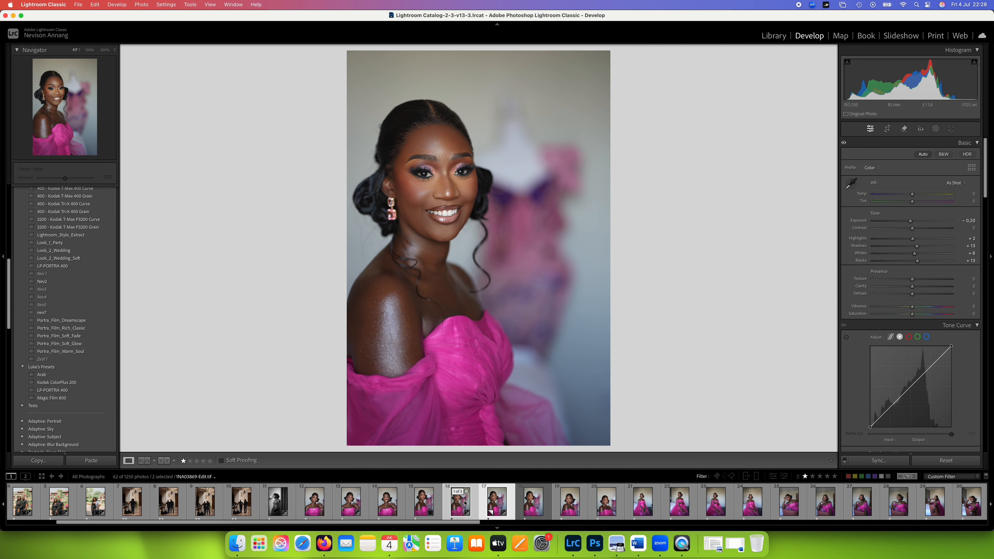
right_click(465, 504)
click(567, 469)
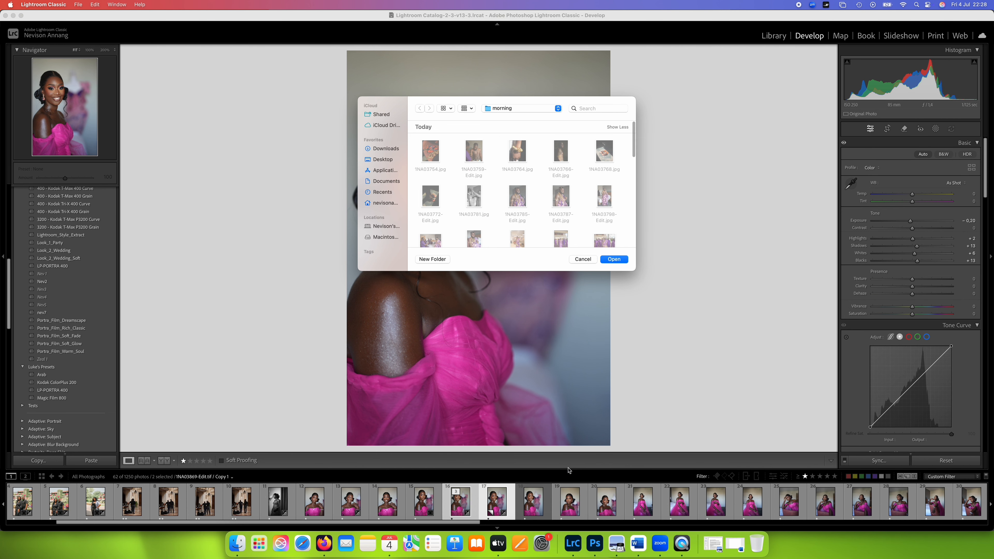
click(615, 259)
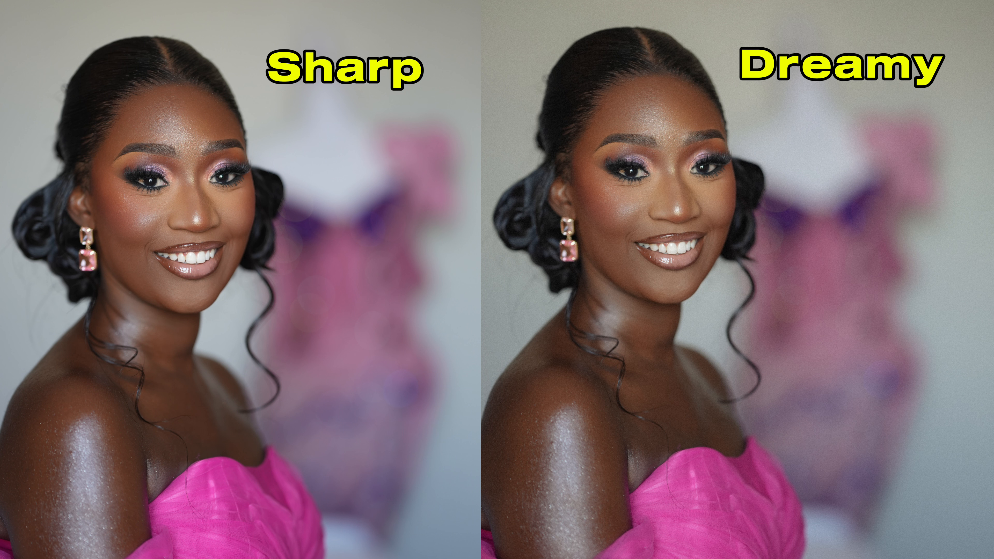